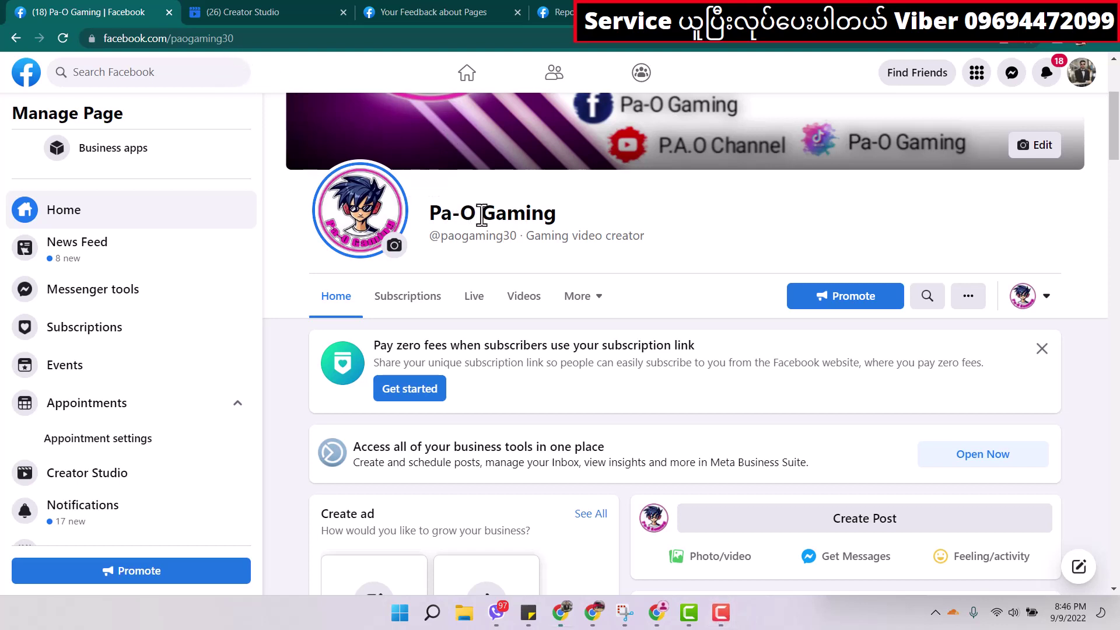
Highlight 'Gaming' in the page name, then view Creator Studio's Monetisation overview.
drag(481, 215, 568, 223)
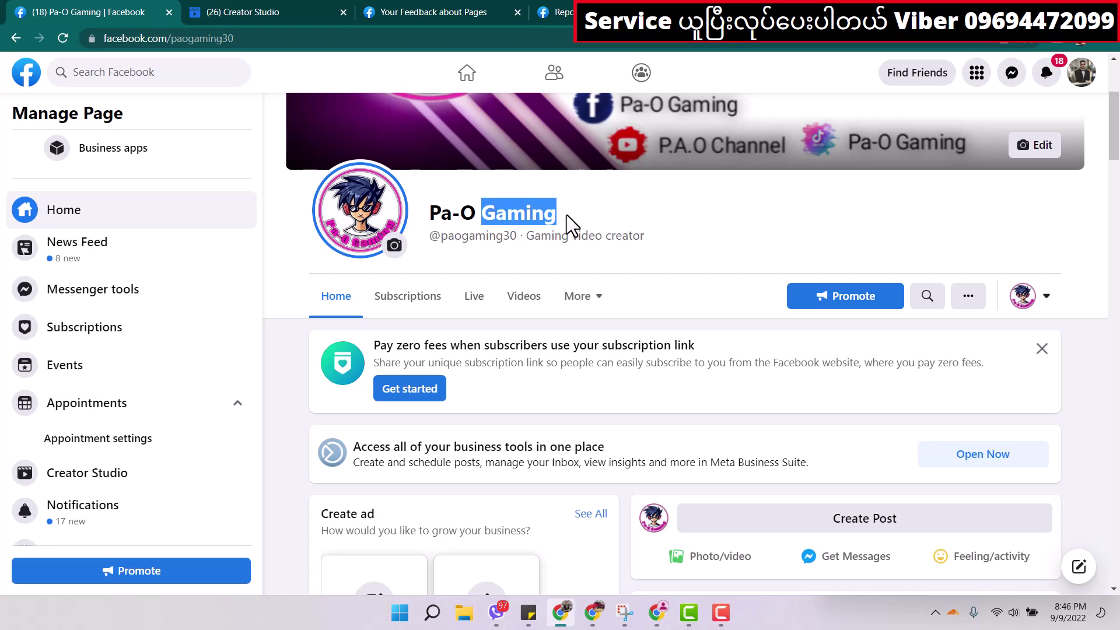
scroll(569, 225, down, 2)
scroll(581, 241, down, 2)
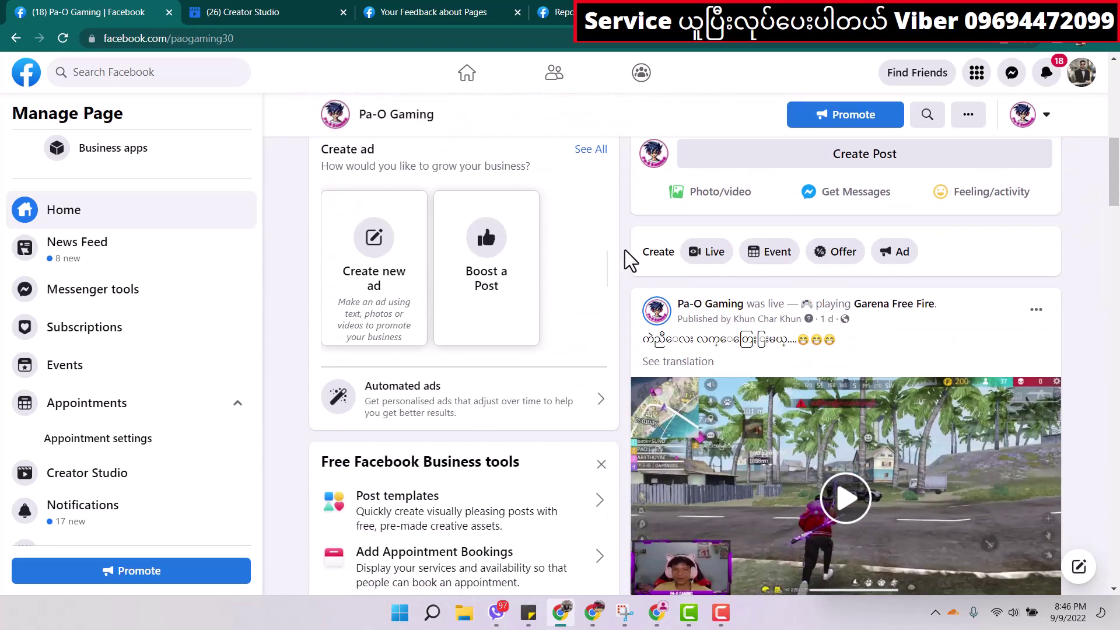
scroll(632, 260, down, 1)
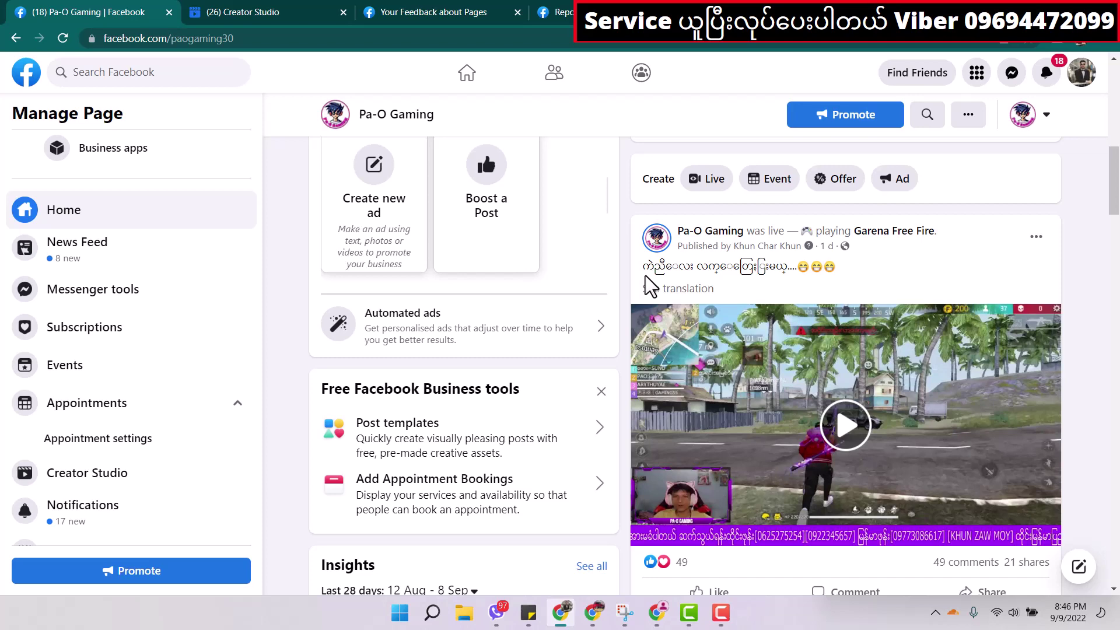
scroll(648, 284, up, 1)
scroll(647, 278, up, 2)
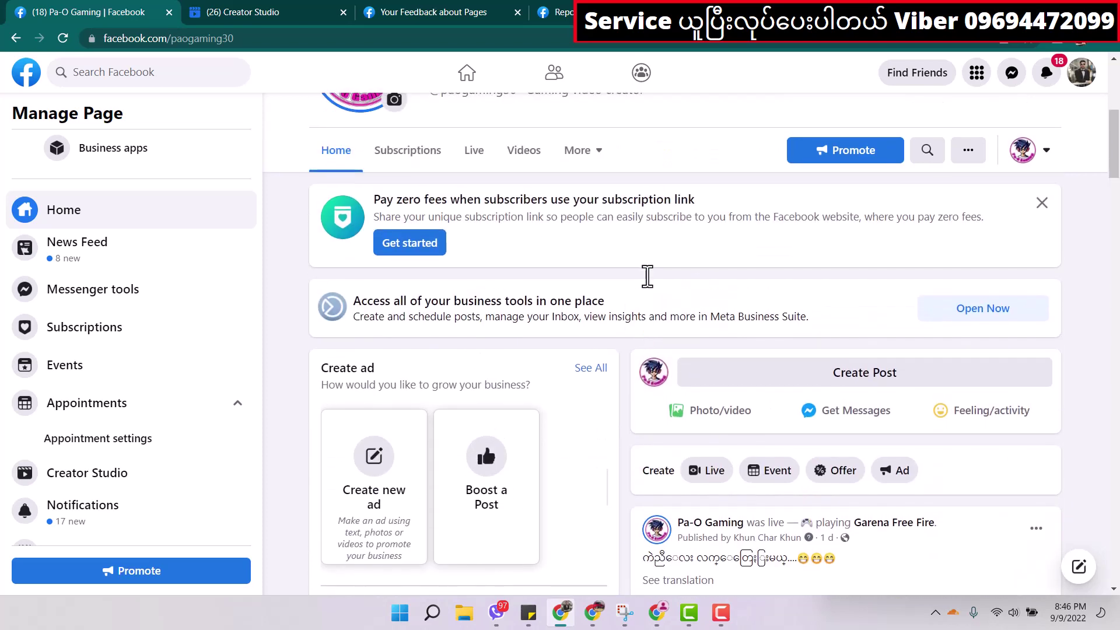
scroll(647, 277, up, 1)
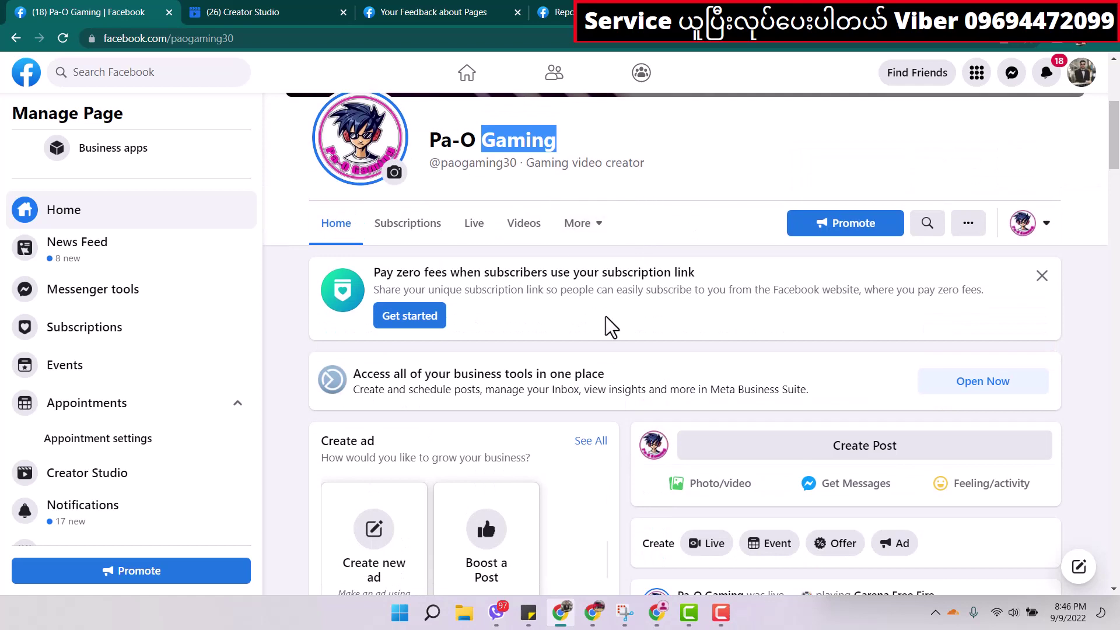
scroll(613, 366, down, 2)
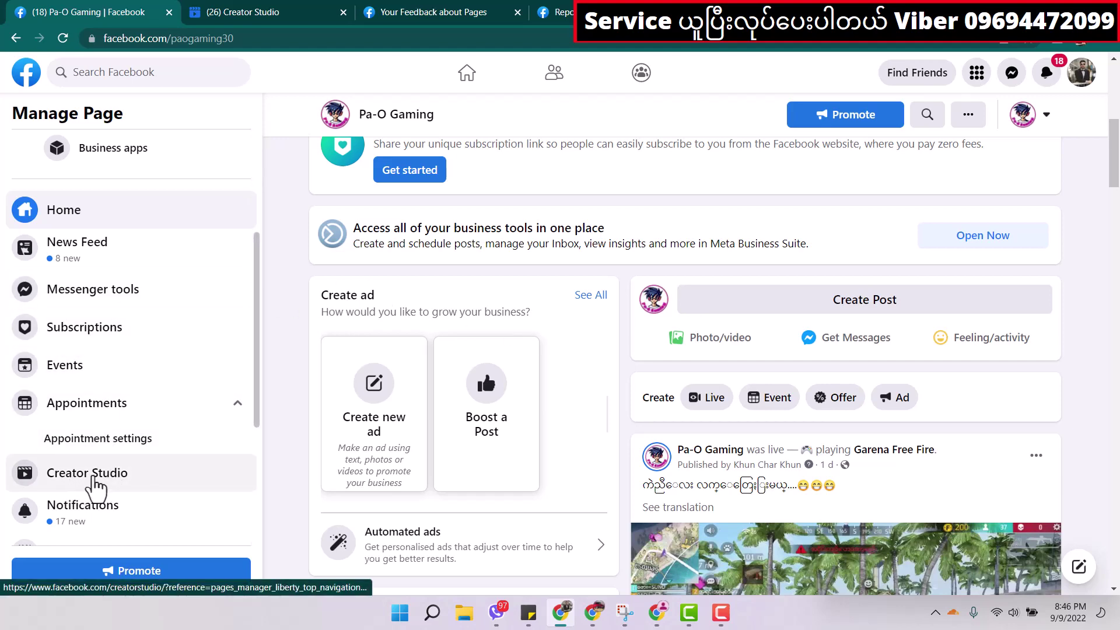
click(267, 11)
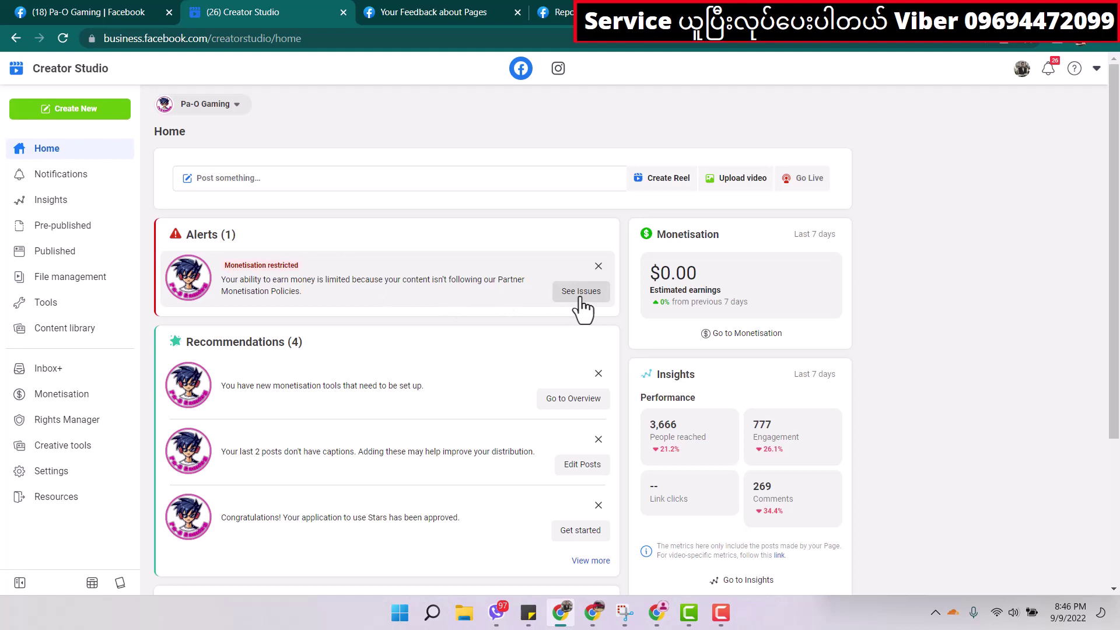
click(46, 399)
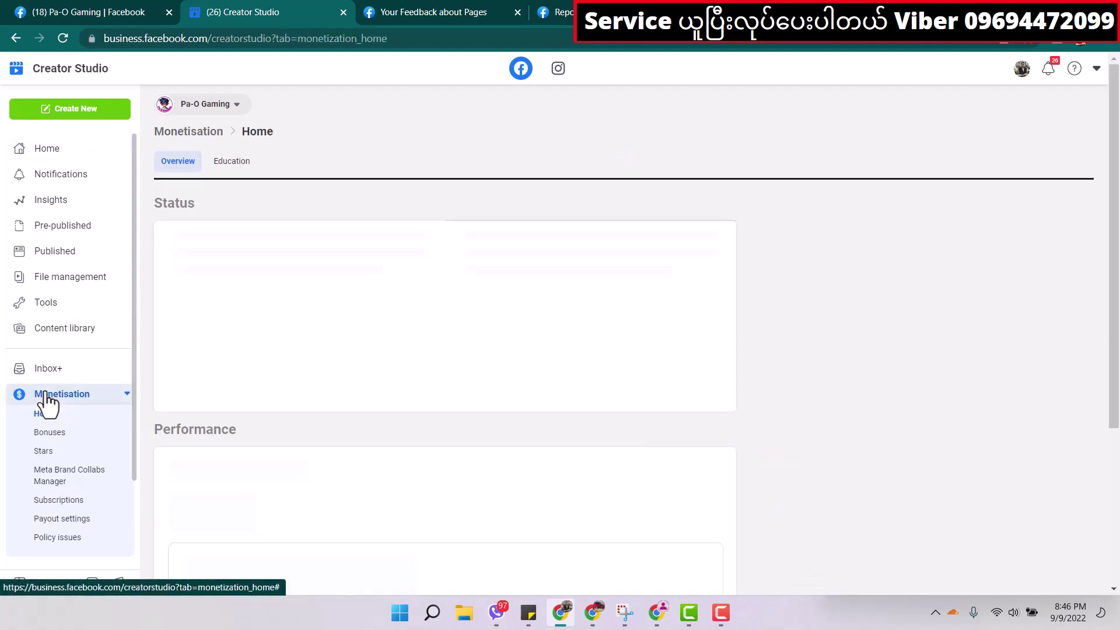
scroll(44, 400, down, 2)
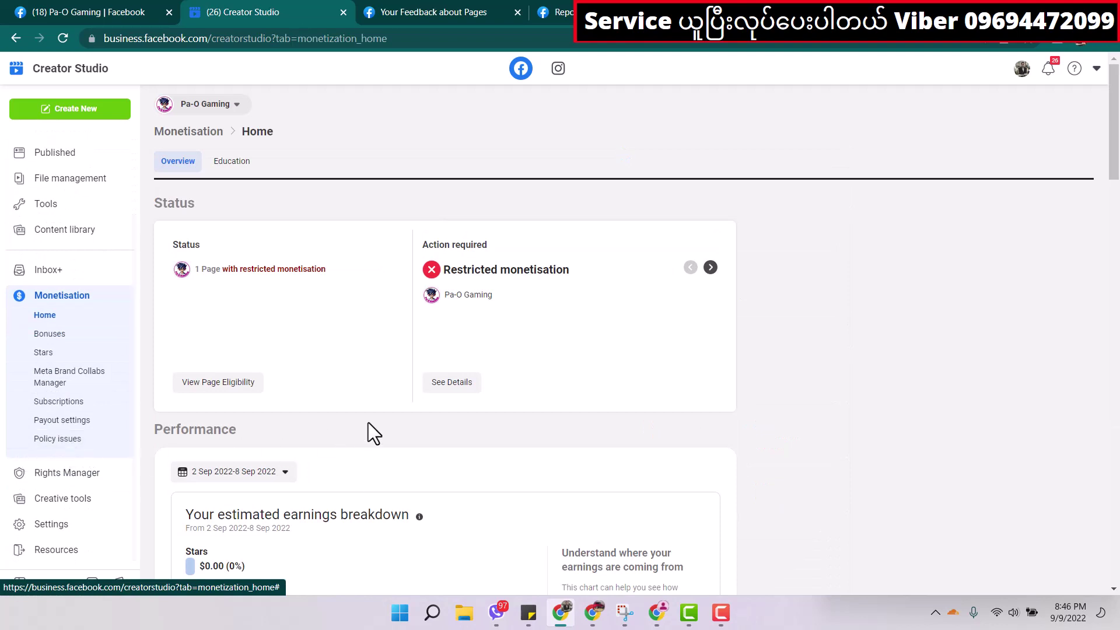
Open the restricted monetisation details and read the limited originality of content violation.
click(441, 383)
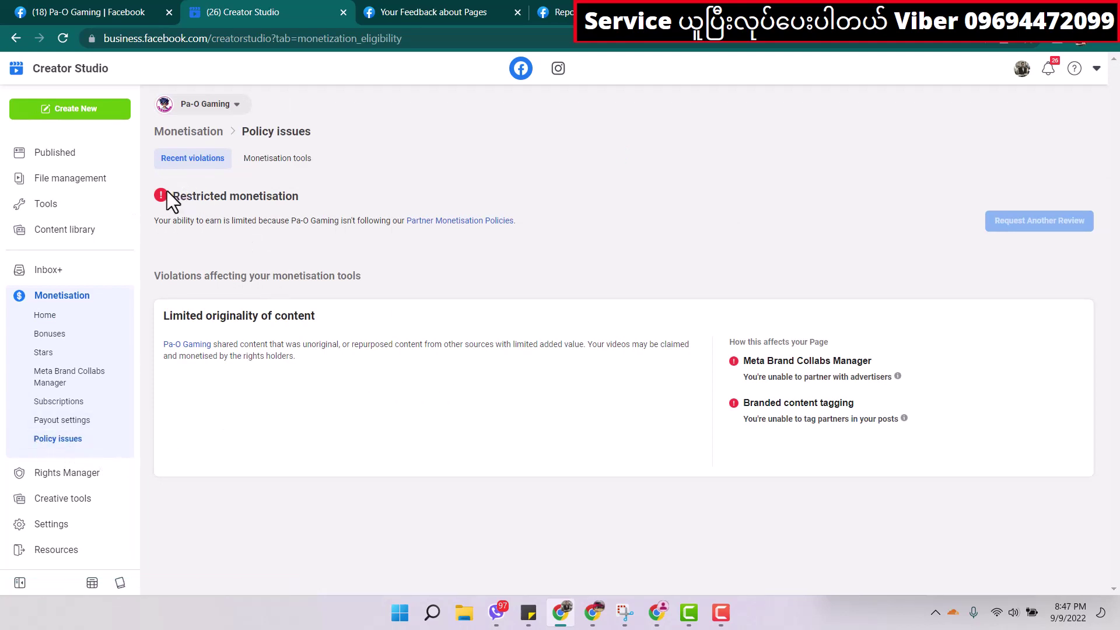
drag(173, 195, 286, 196)
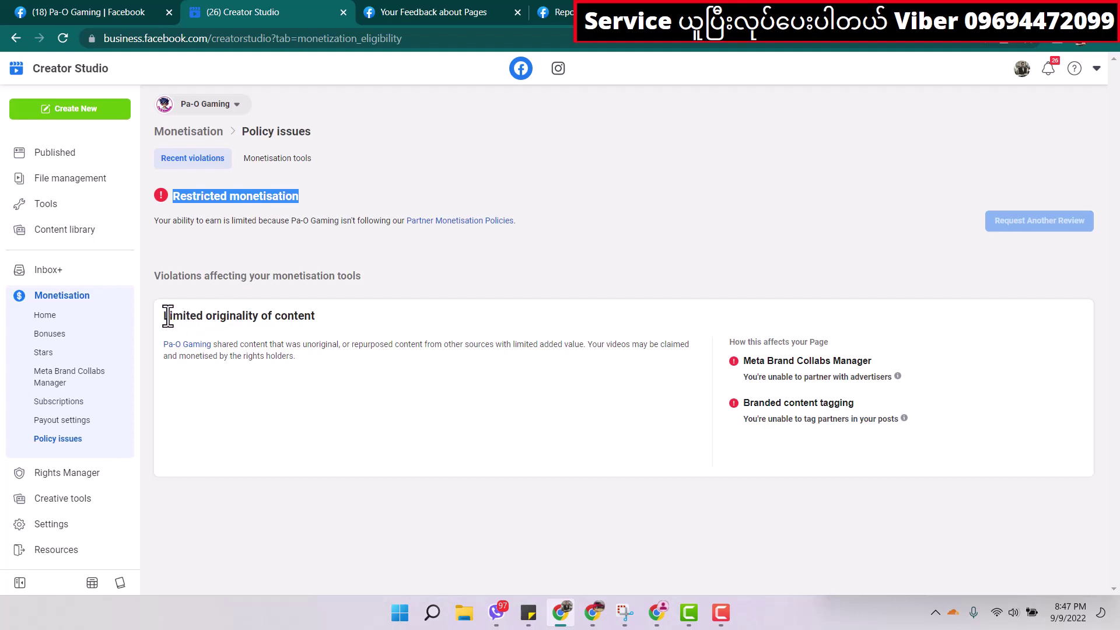
drag(165, 316, 297, 319)
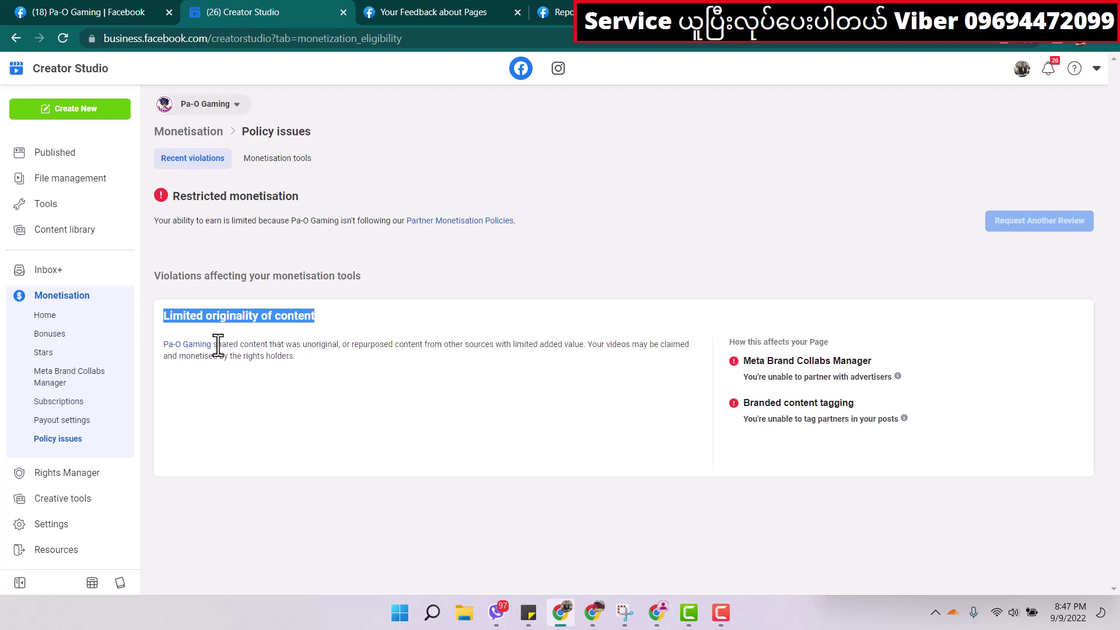
drag(215, 346, 362, 347)
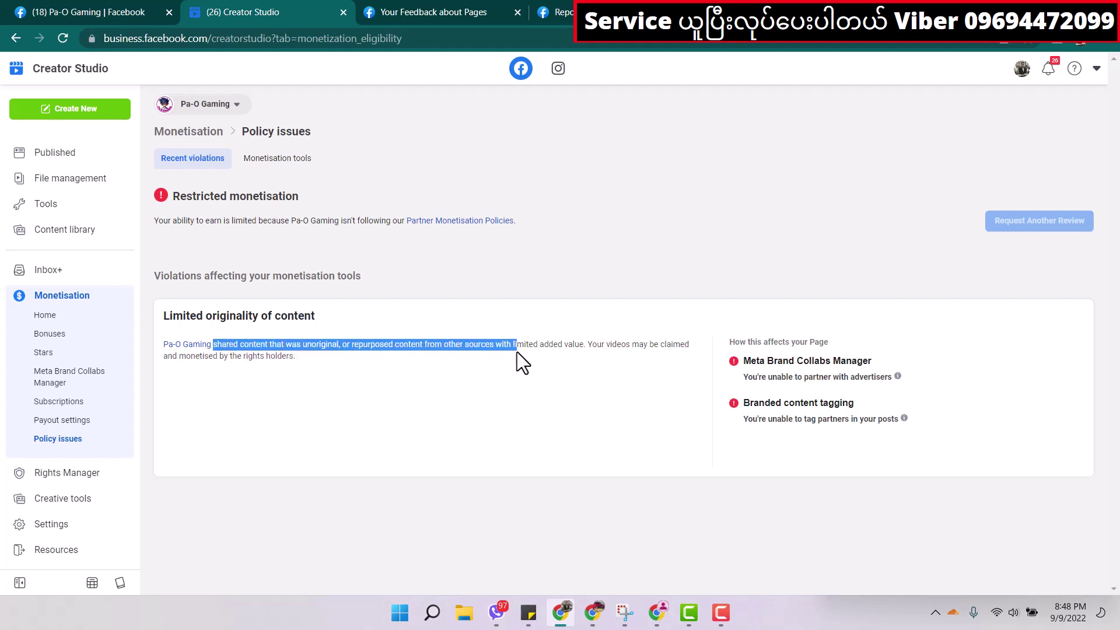
click(319, 385)
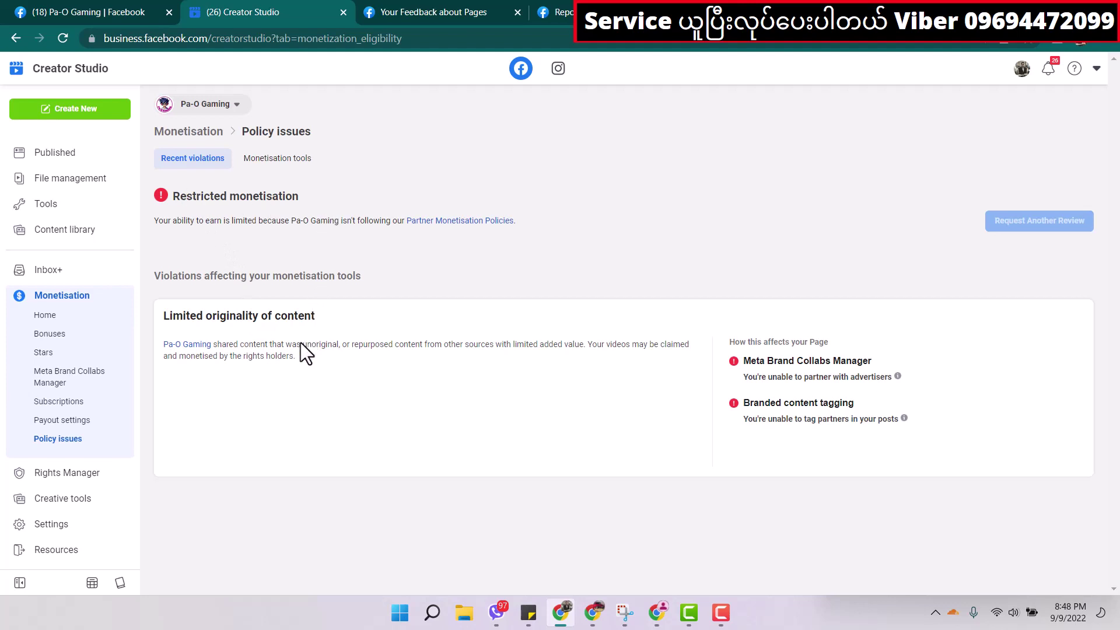
Highlight 'unoriginal', 'limited added value' and 'repurposed content' in the violation description.
drag(338, 344, 298, 344)
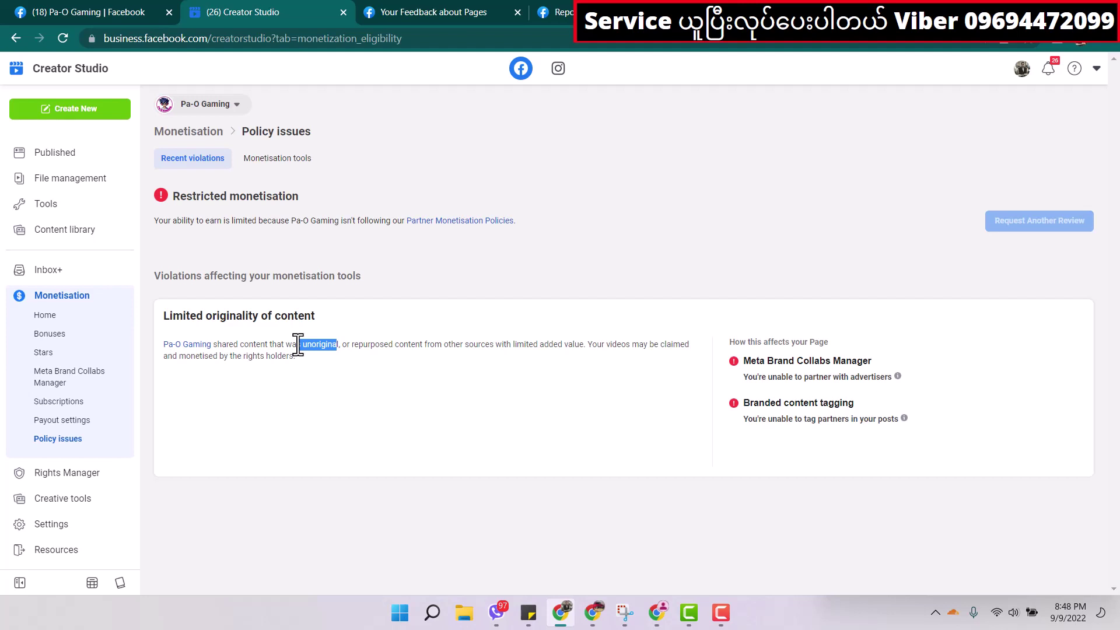
drag(299, 344, 297, 344)
drag(516, 344, 585, 344)
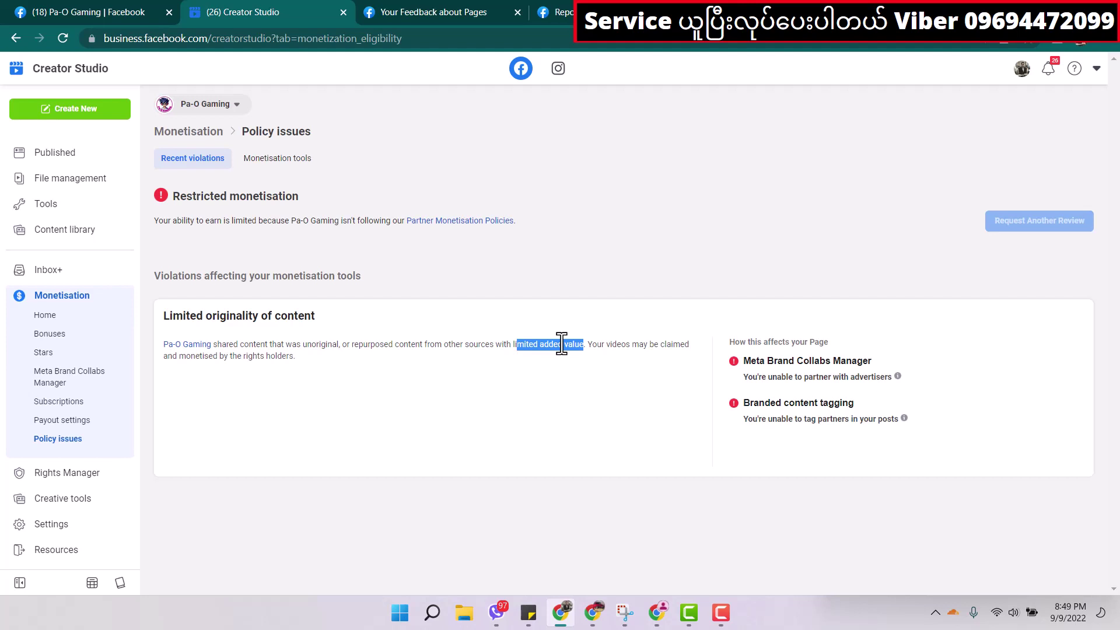
click(356, 348)
drag(350, 347, 414, 348)
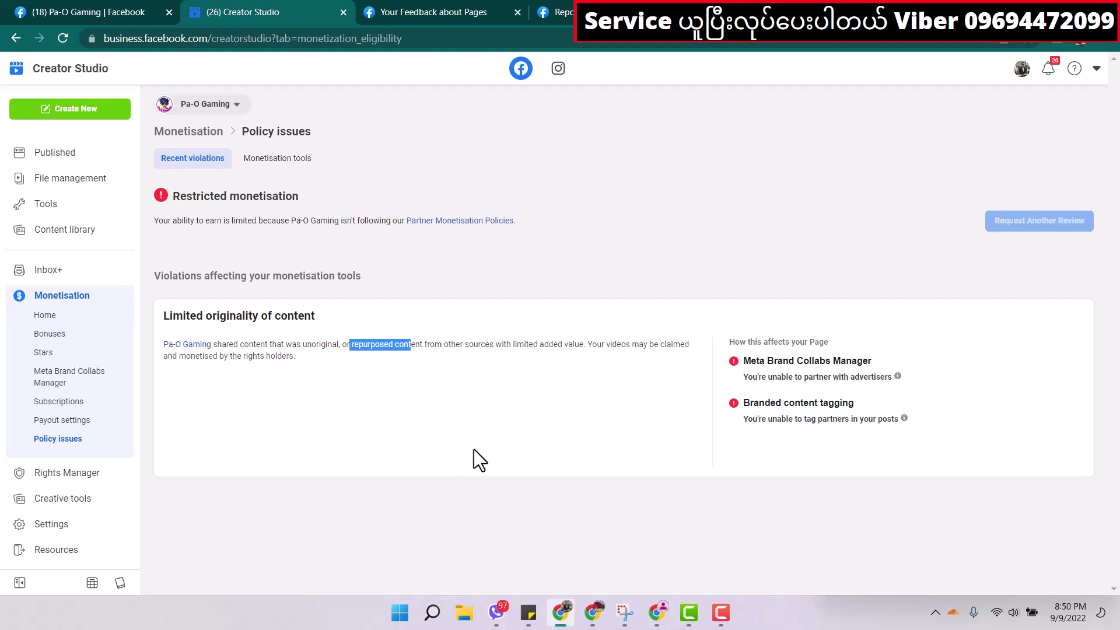
Bring up the appeal letter in Sticky Notes, then hide it behind the browser.
click(529, 613)
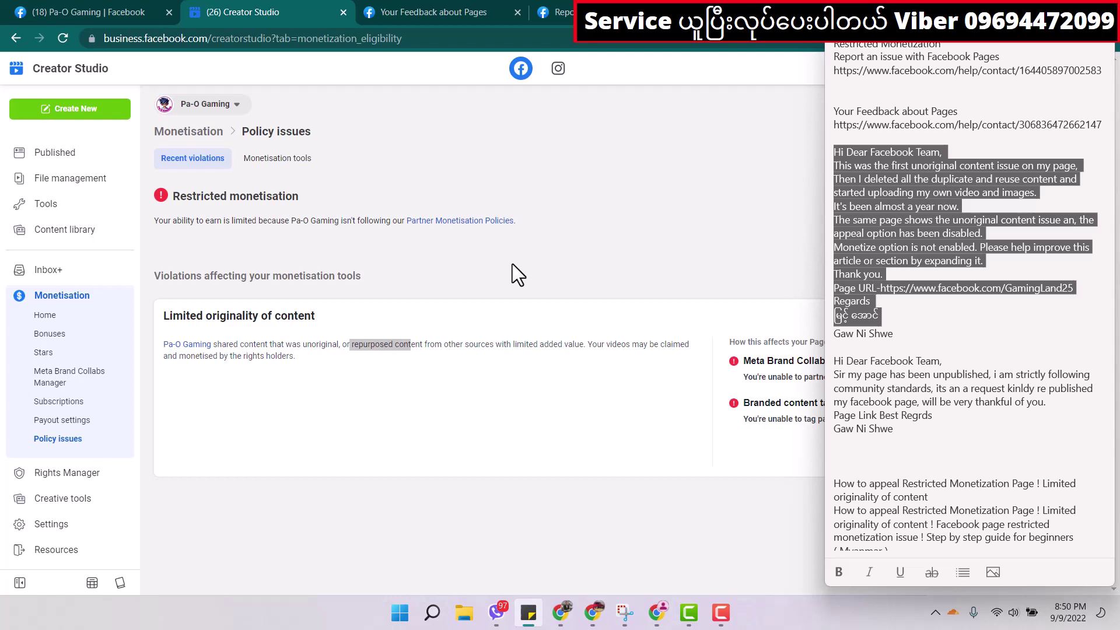
click(725, 214)
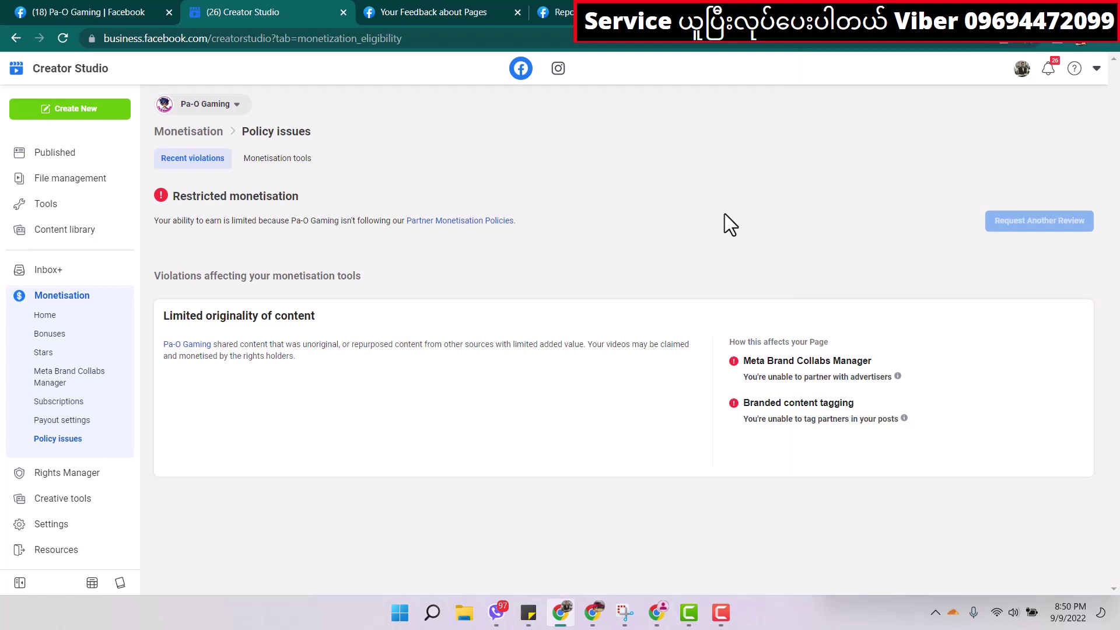
click(63, 9)
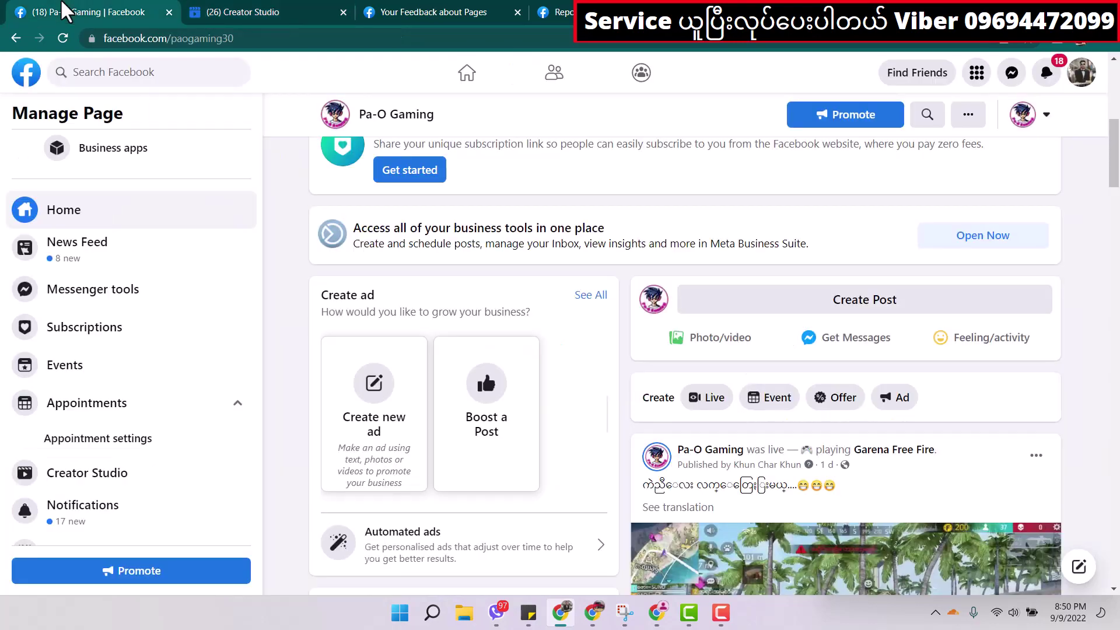
scroll(709, 325, down, 3)
scroll(713, 325, down, 2)
scroll(716, 326, down, 2)
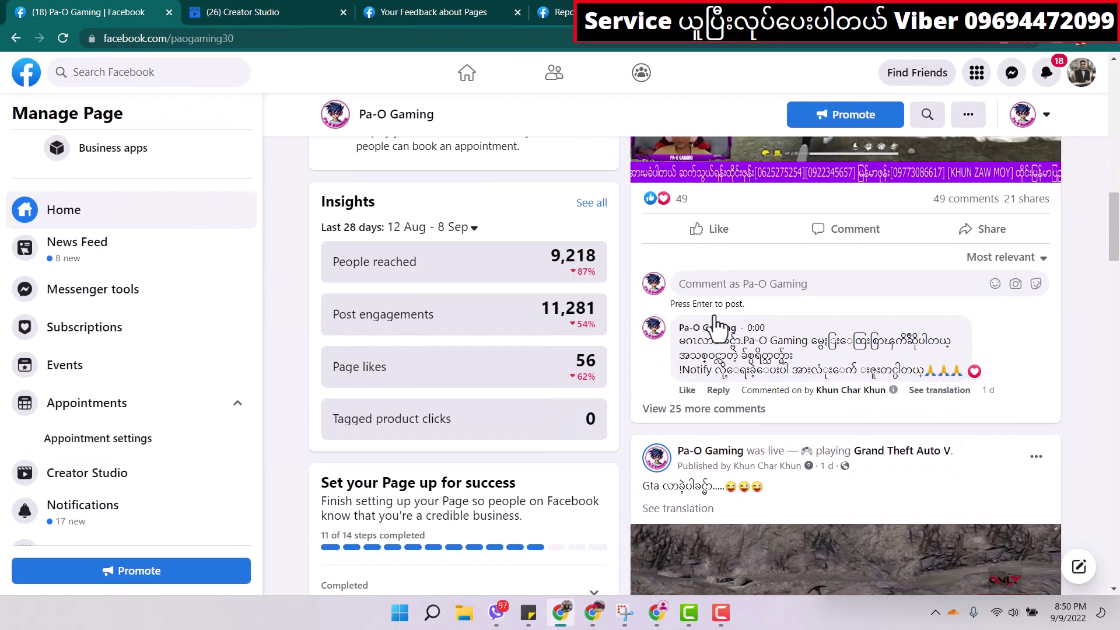
scroll(716, 326, down, 3)
scroll(715, 327, down, 2)
scroll(716, 327, down, 2)
scroll(716, 328, down, 2)
scroll(716, 326, down, 2)
scroll(717, 325, down, 1)
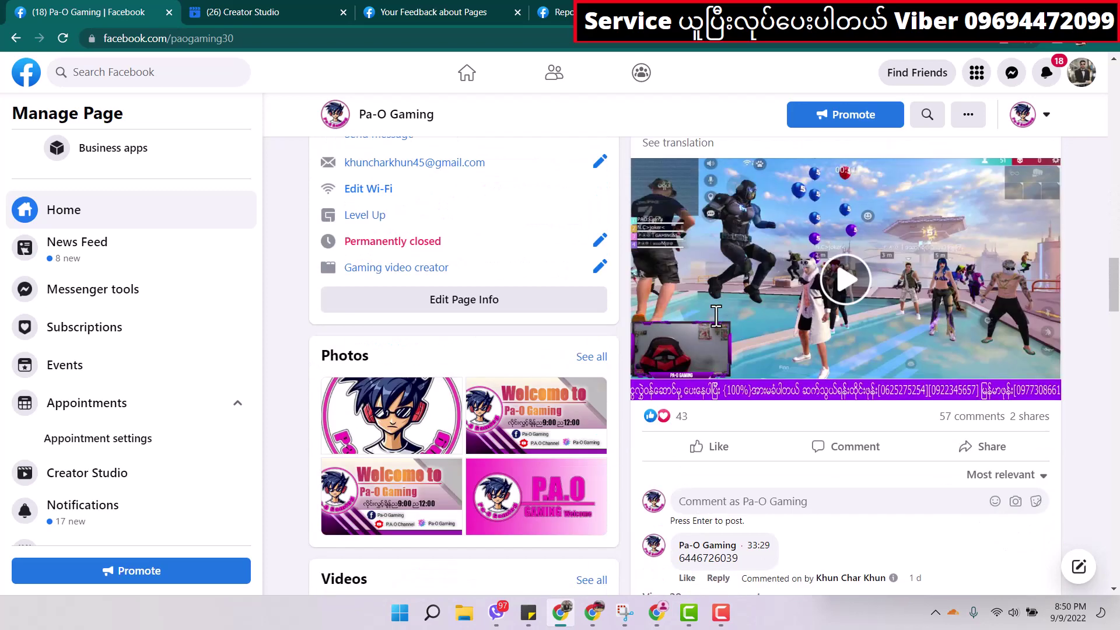
scroll(717, 326, down, 2)
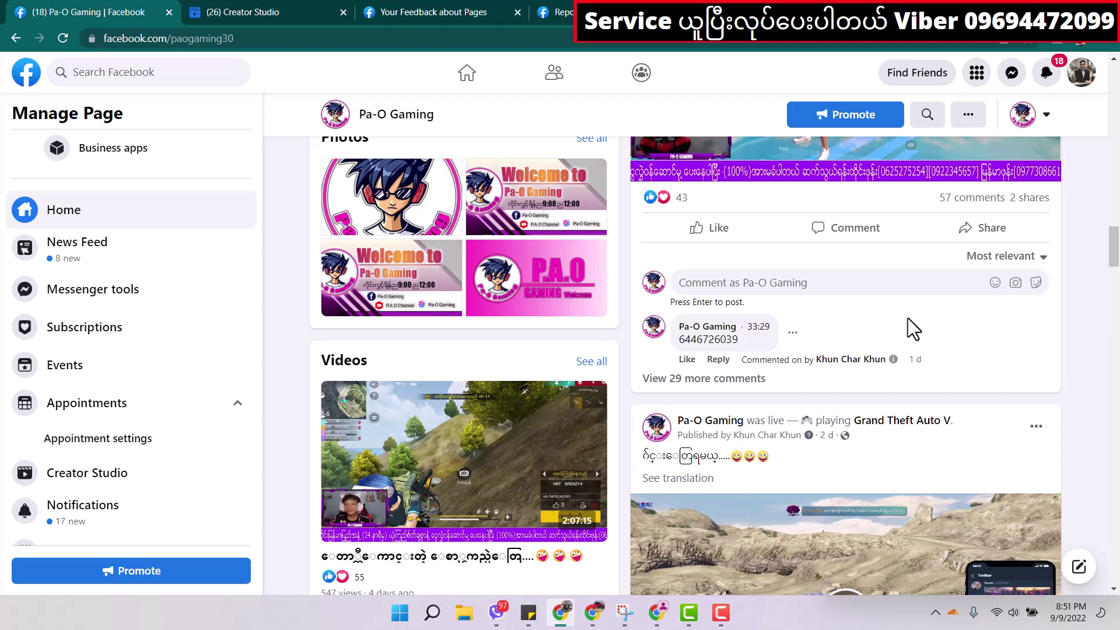
scroll(937, 273, up, 2)
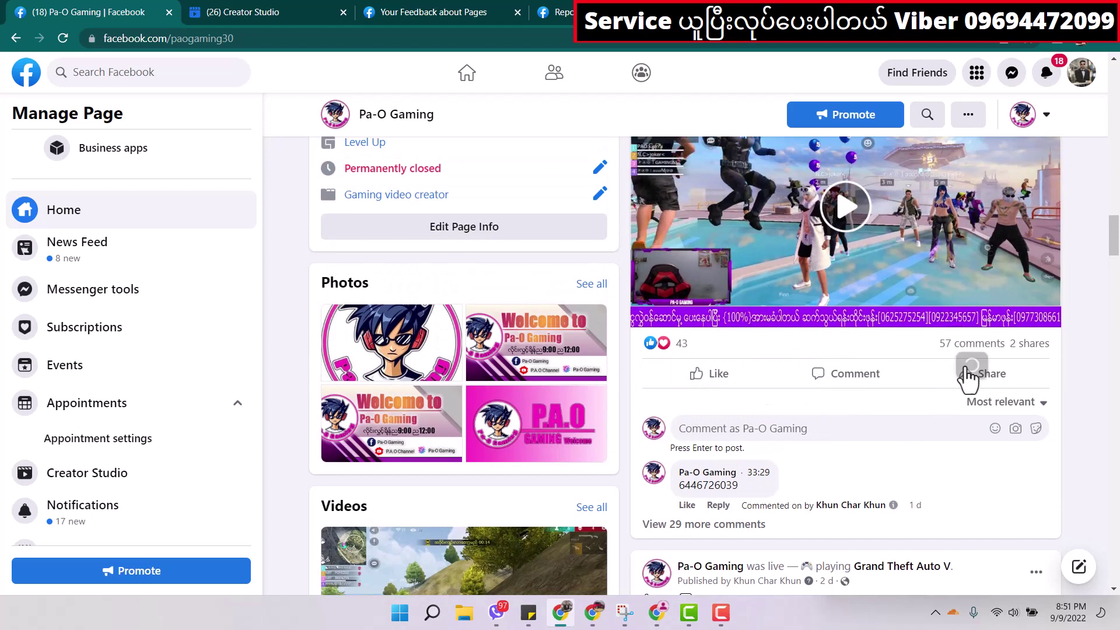
scroll(867, 434, up, 2)
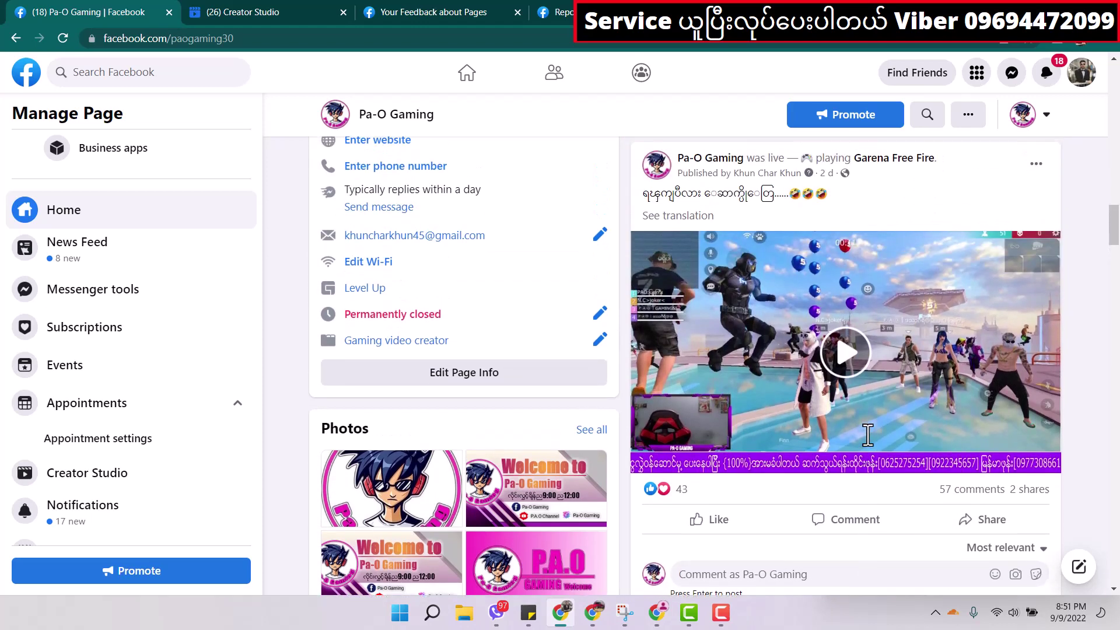
scroll(867, 434, down, 3)
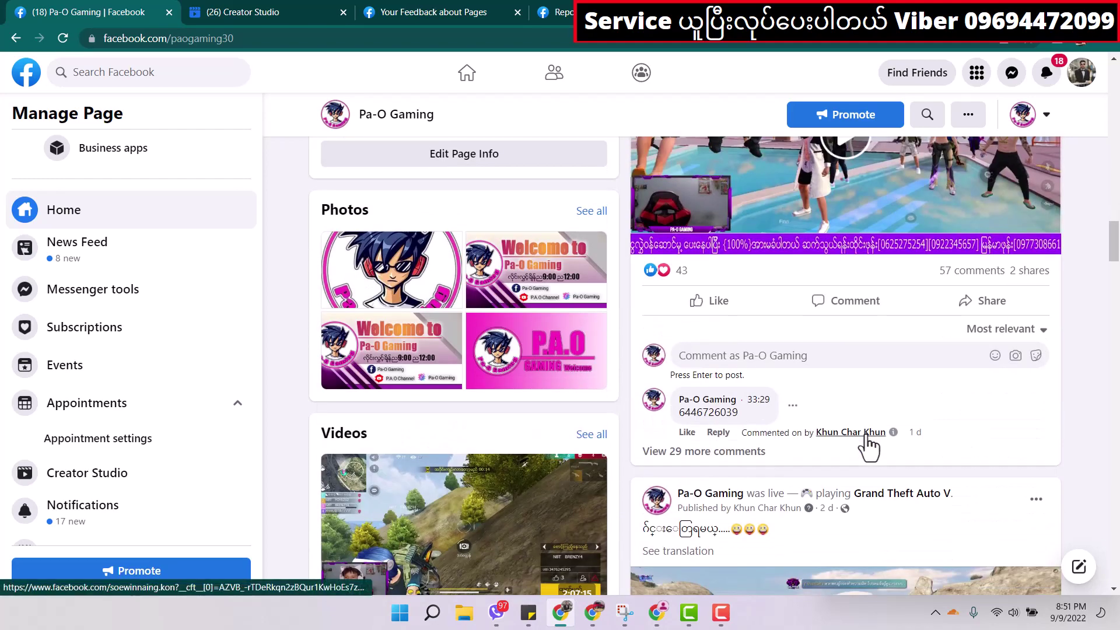
scroll(871, 449, down, 3)
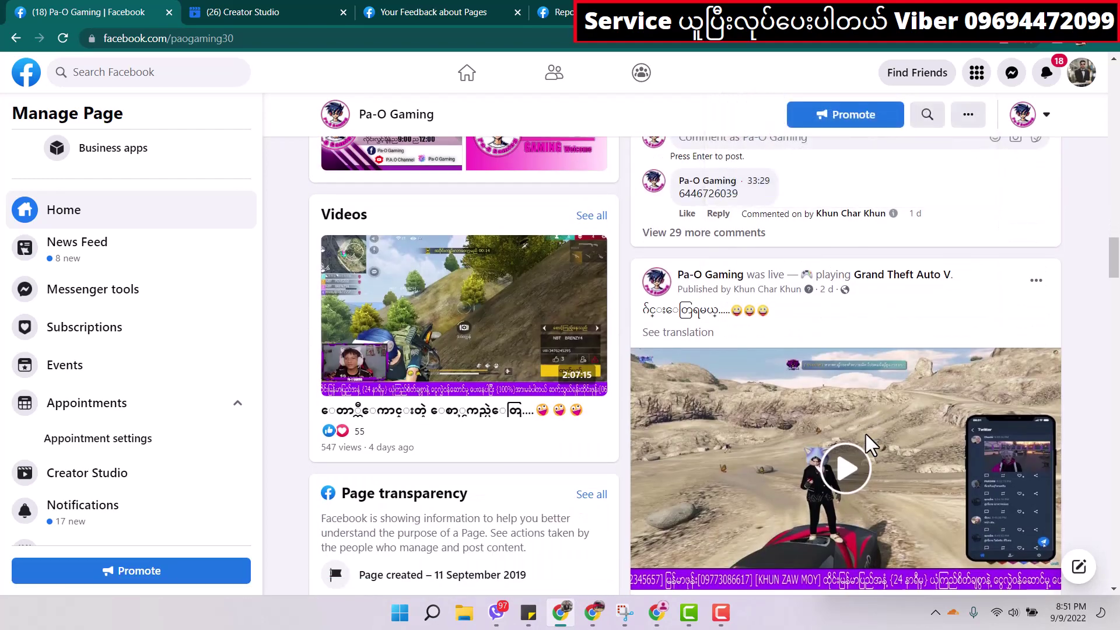
scroll(867, 444, up, 1)
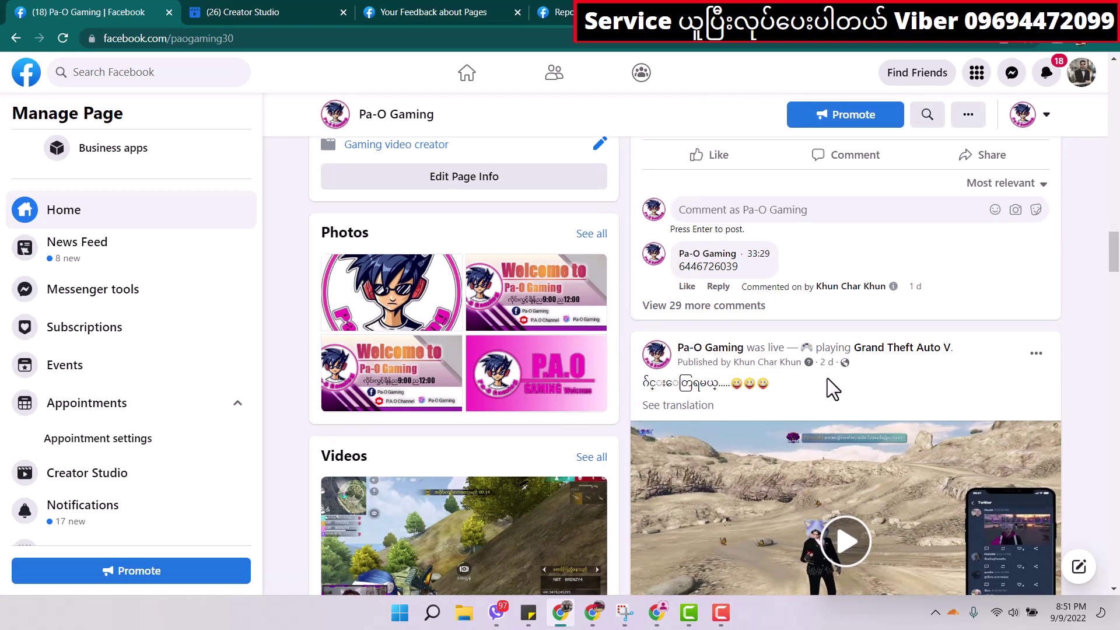
scroll(831, 389, down, 2)
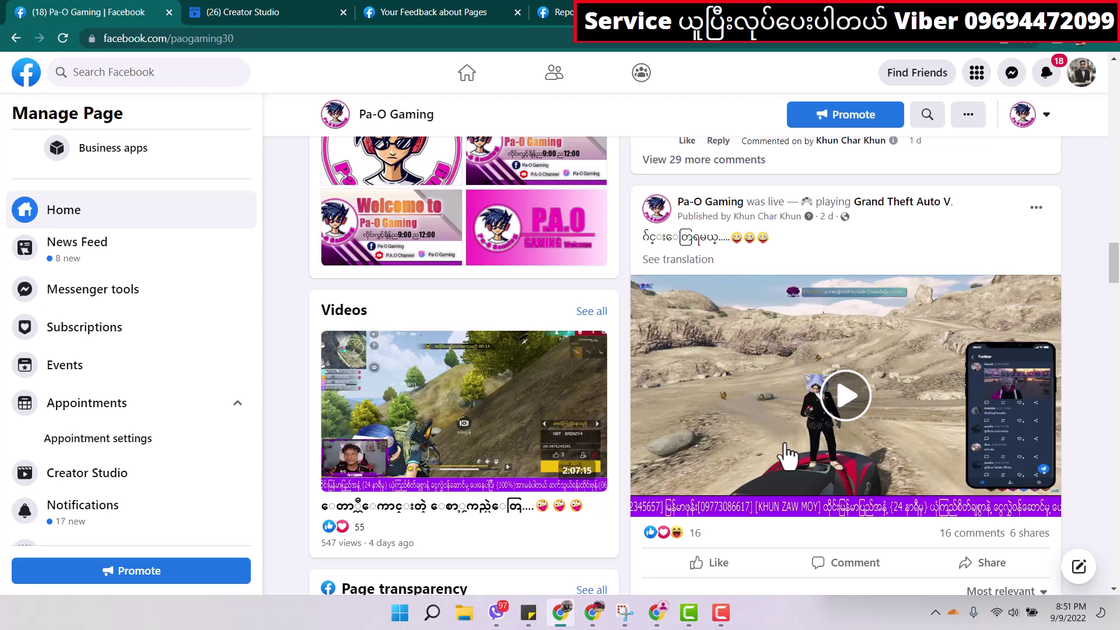
scroll(765, 450, down, 2)
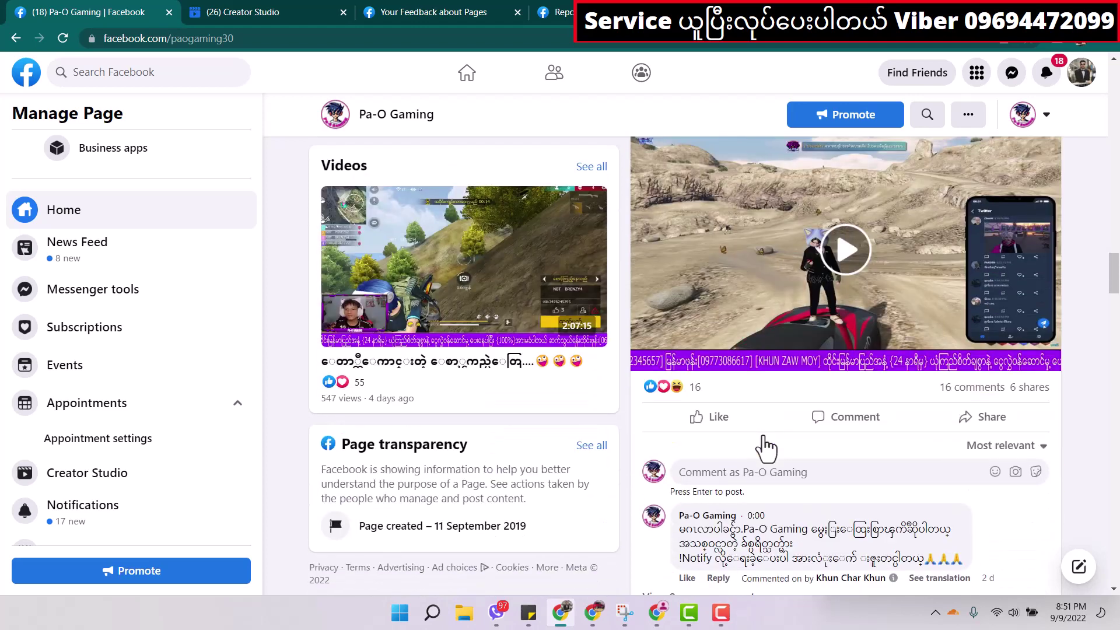
scroll(765, 448, up, 1)
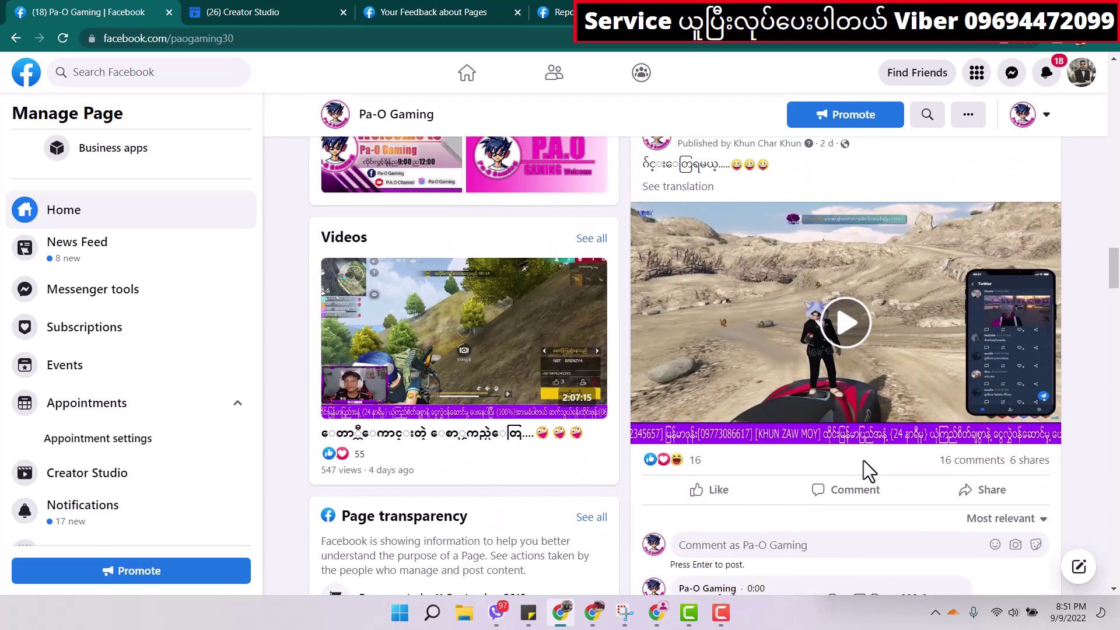
scroll(806, 405, down, 3)
scroll(806, 404, down, 2)
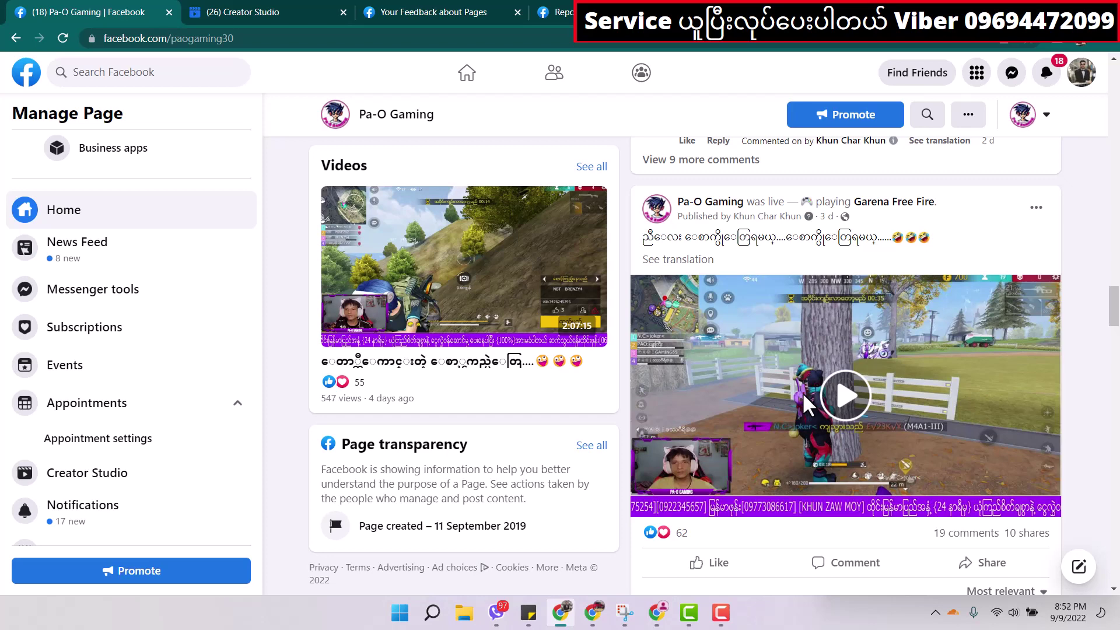
scroll(797, 429, up, 2)
scroll(791, 454, up, 2)
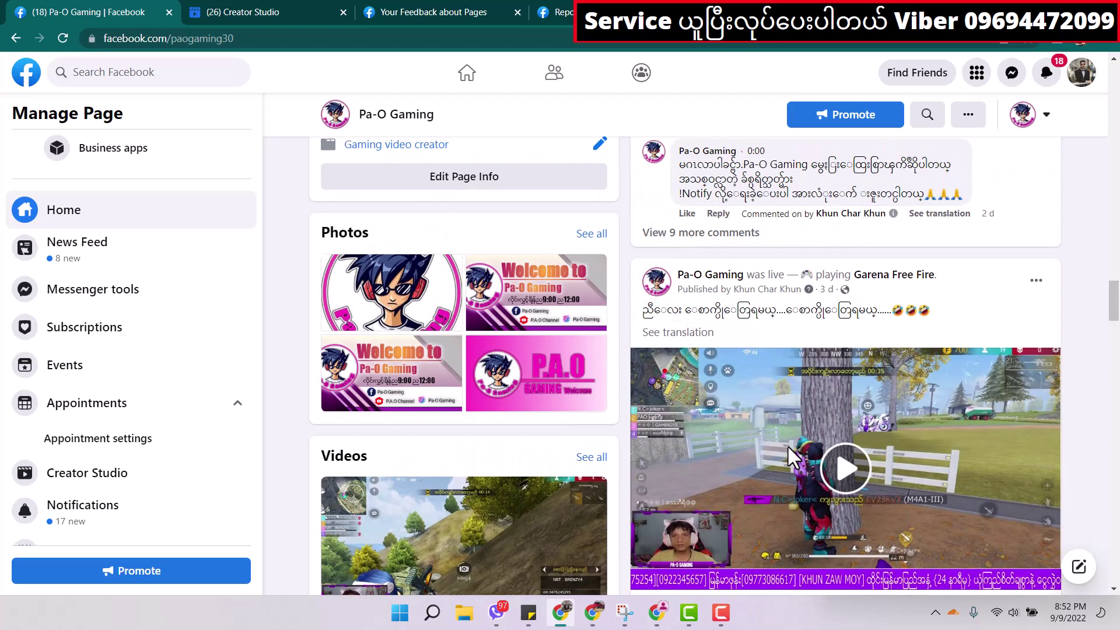
scroll(791, 454, down, 3)
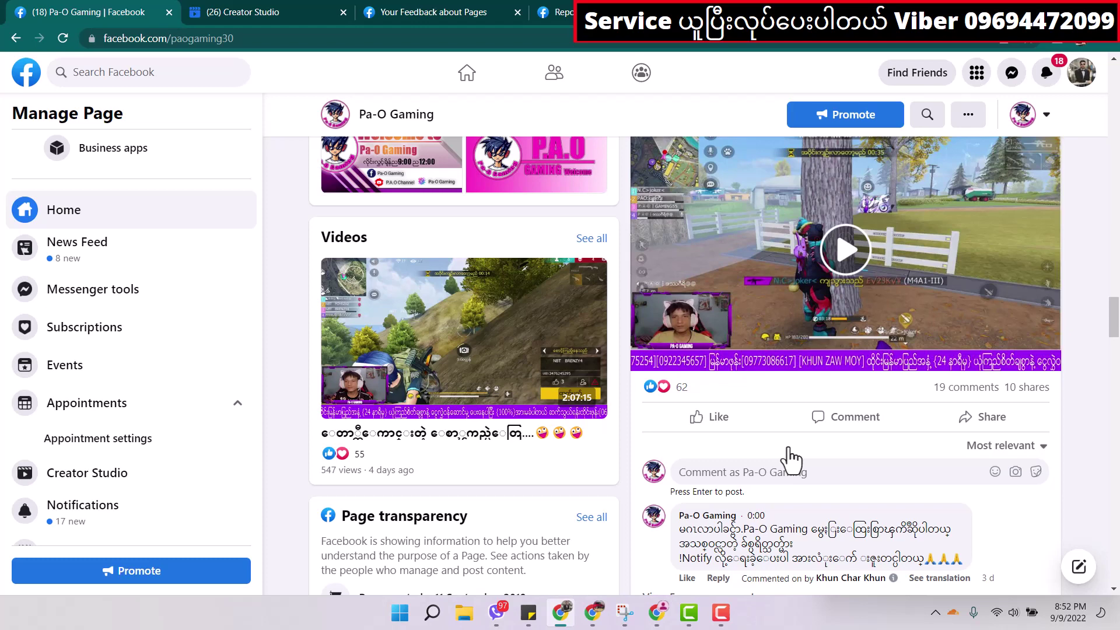
Move between the browser tabs and place the cursor in the feedback form's Subject field.
click(271, 13)
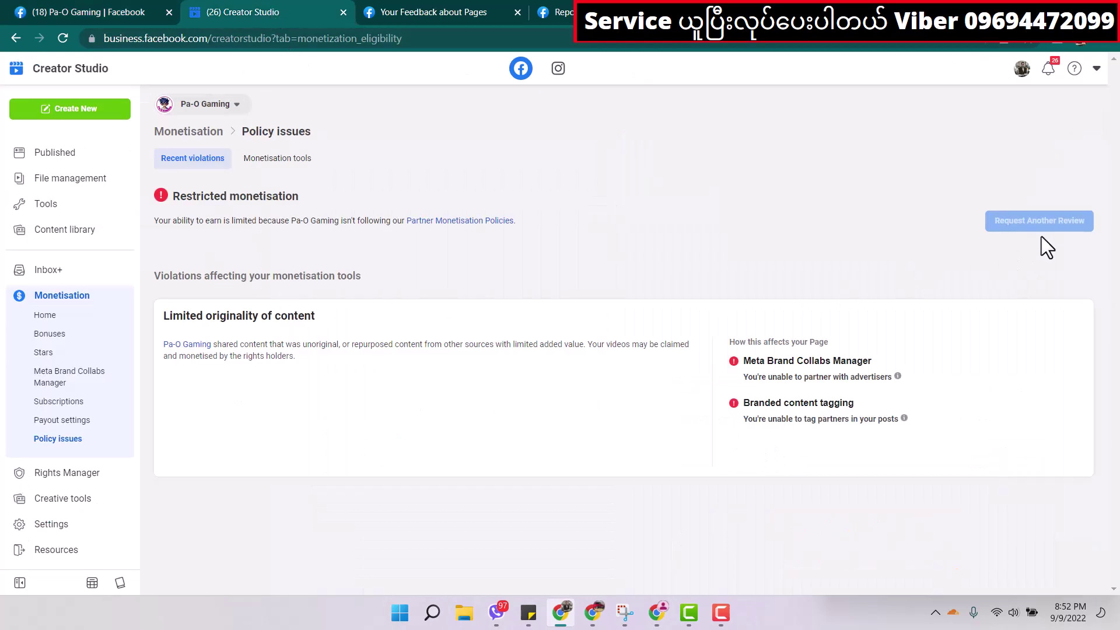
mouse_move(1039, 221)
click(433, 12)
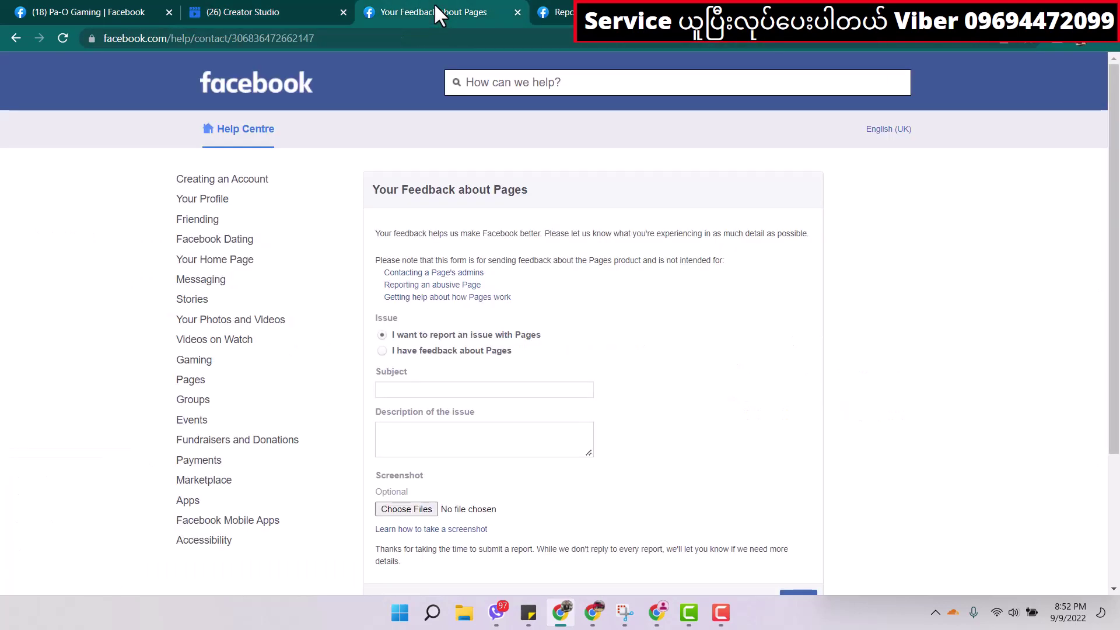
click(461, 390)
click(44, 12)
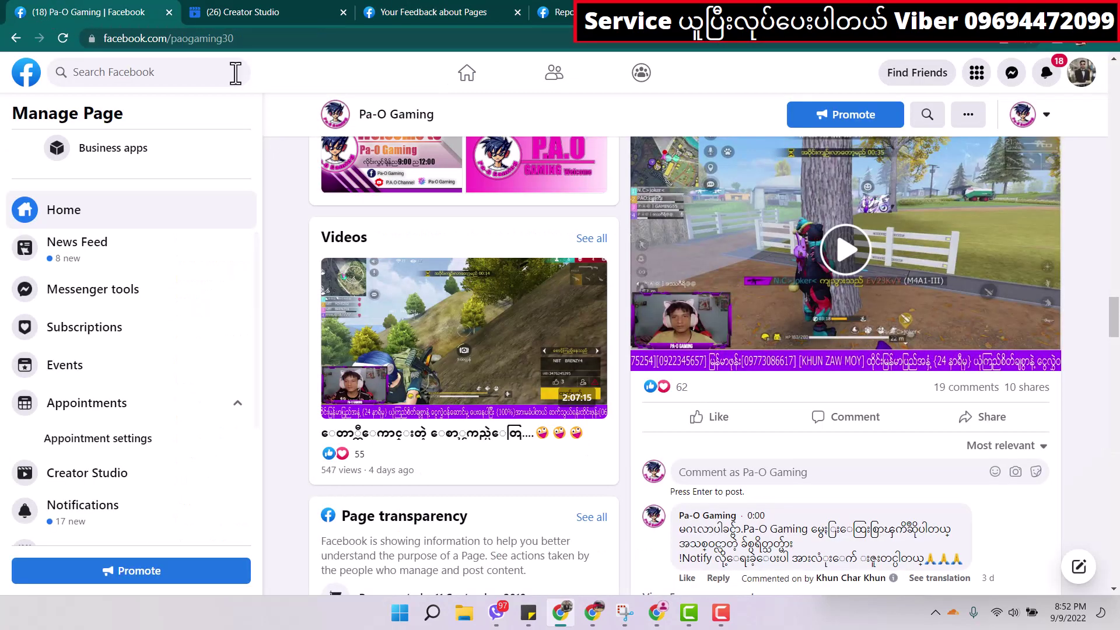
click(235, 12)
Copy the 'Restricted monetisation' heading into the Subject field.
drag(173, 198, 298, 195)
key(ctrl+c)
right_click(291, 197)
click(300, 210)
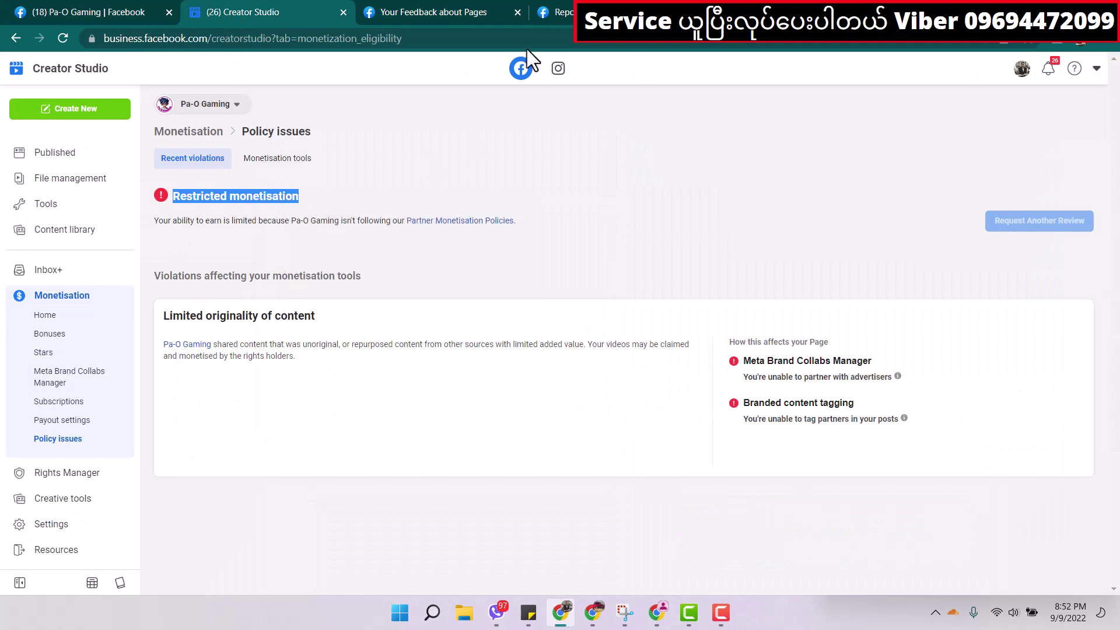
click(450, 10)
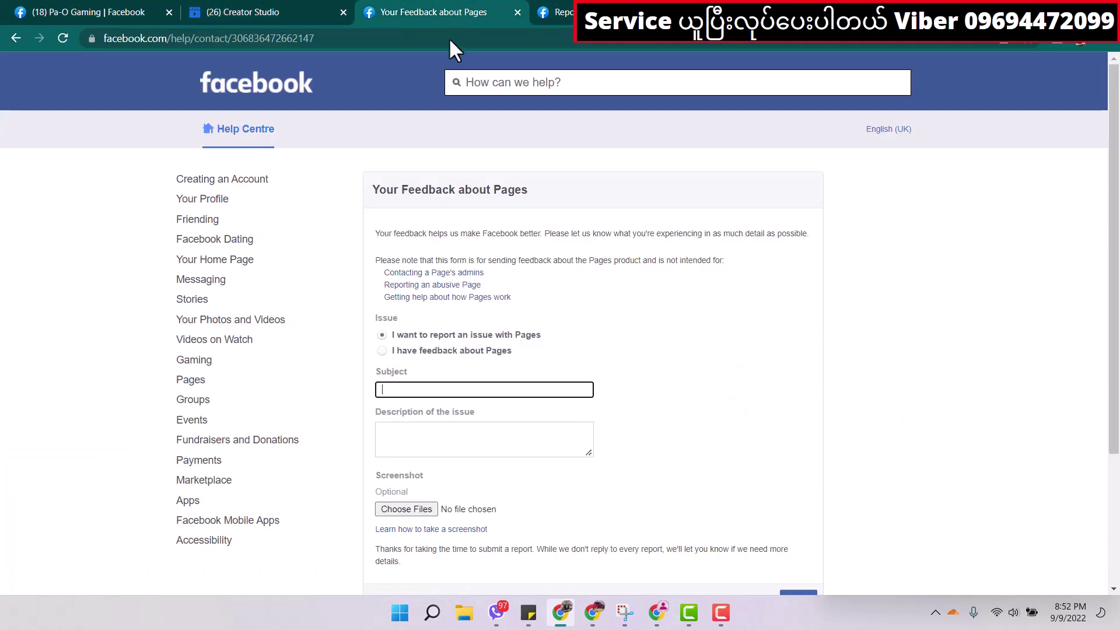
right_click(417, 390)
click(452, 271)
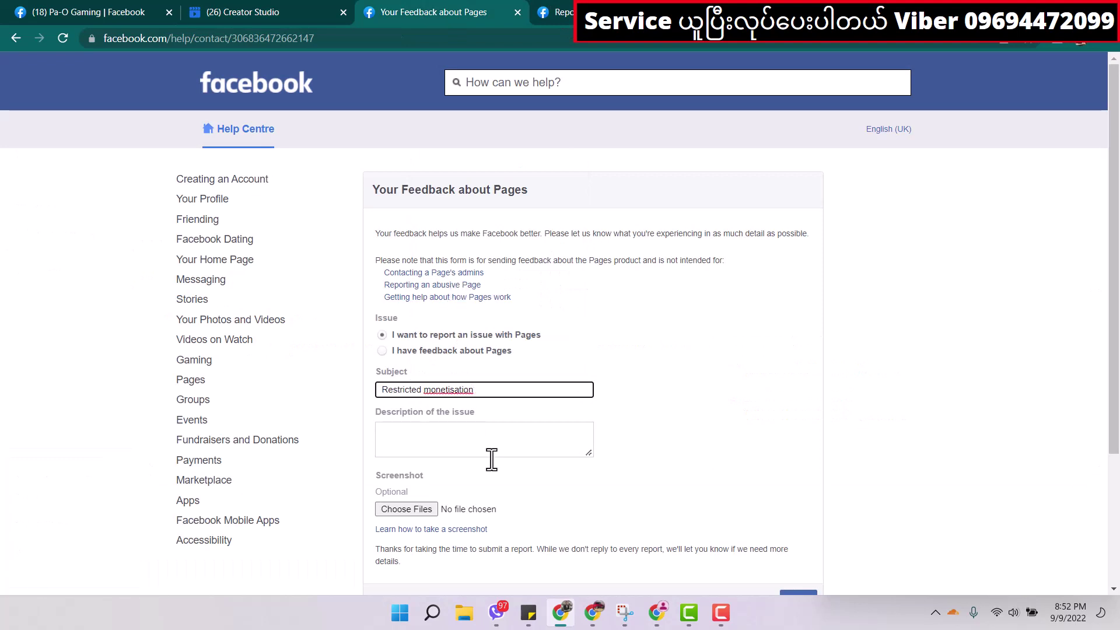
Place the cursor in the description field and return to Creator Studio's policy issues page.
click(454, 444)
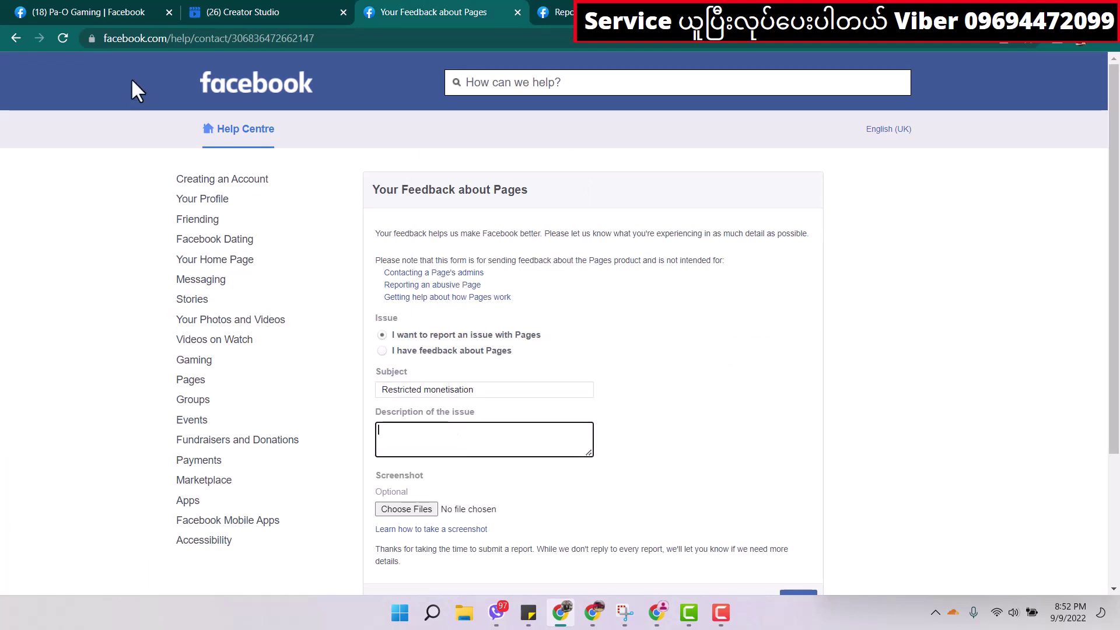
click(100, 12)
click(294, 12)
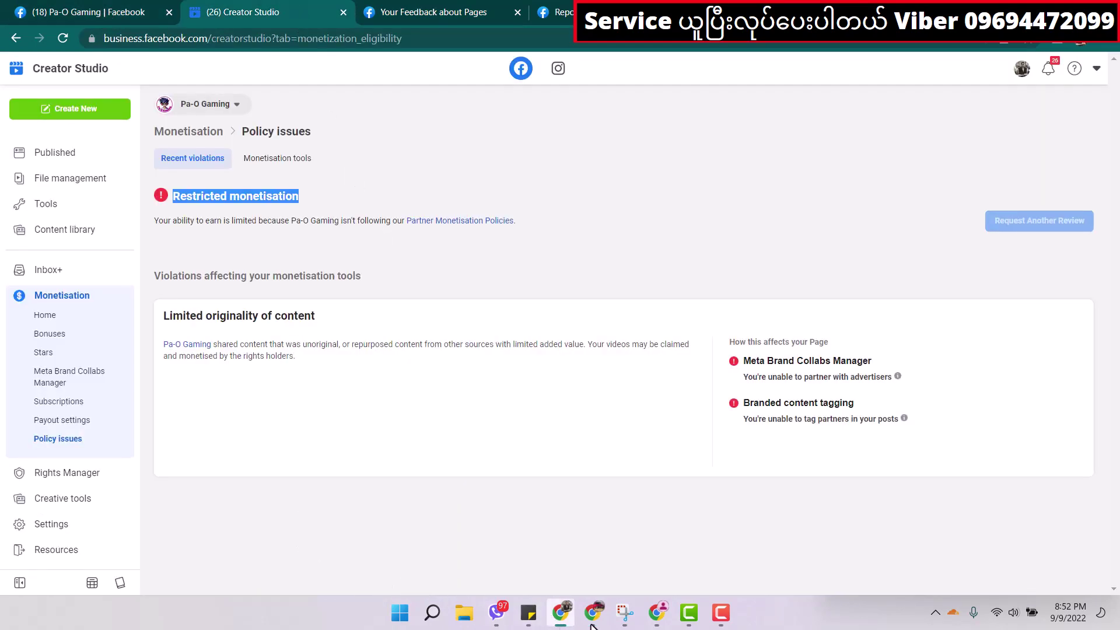
Snip the Policy issues page with Snipping Tool and save the screenshot.
click(624, 613)
drag(140, 97, 1099, 481)
key(ctrl+s)
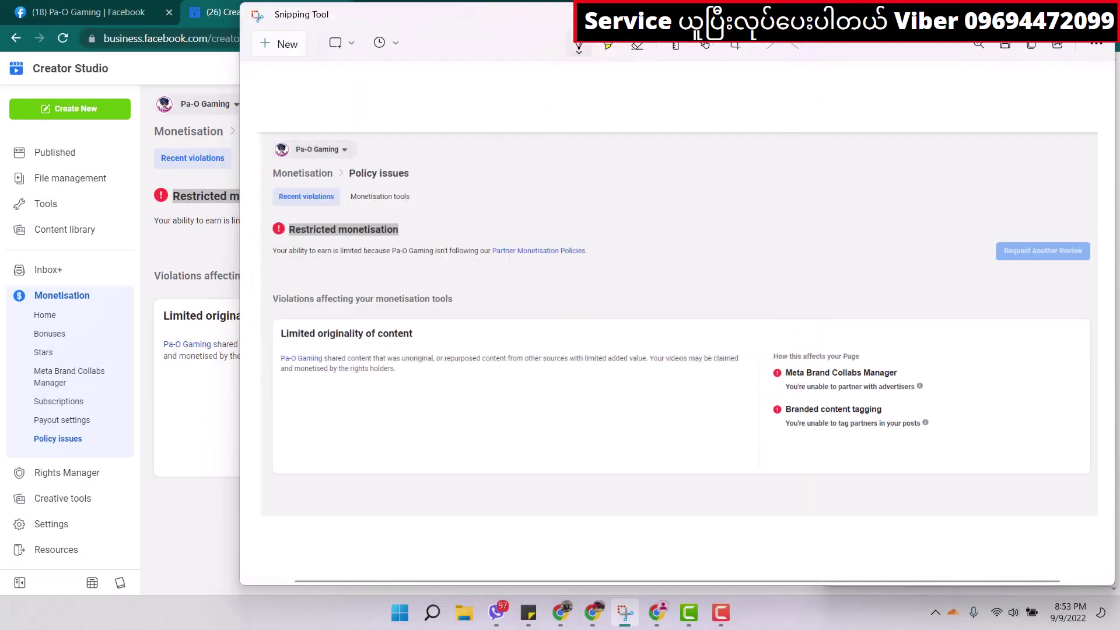
key(Return)
click(273, 8)
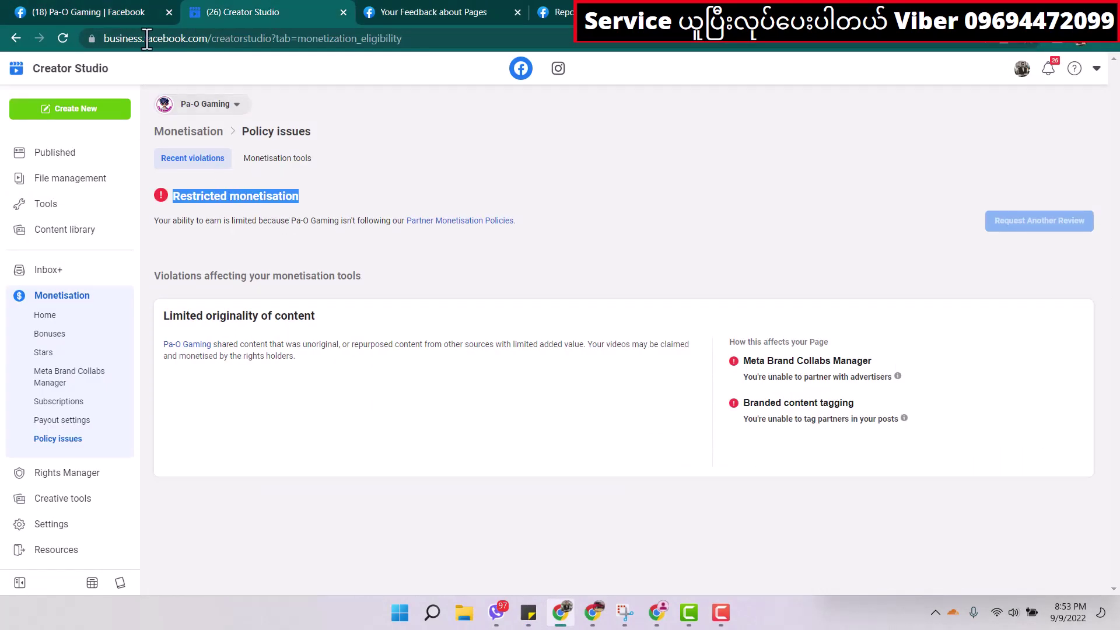
Copy the Pa-O Gaming page's web address from the address bar.
click(75, 12)
scroll(129, 290, up, 2)
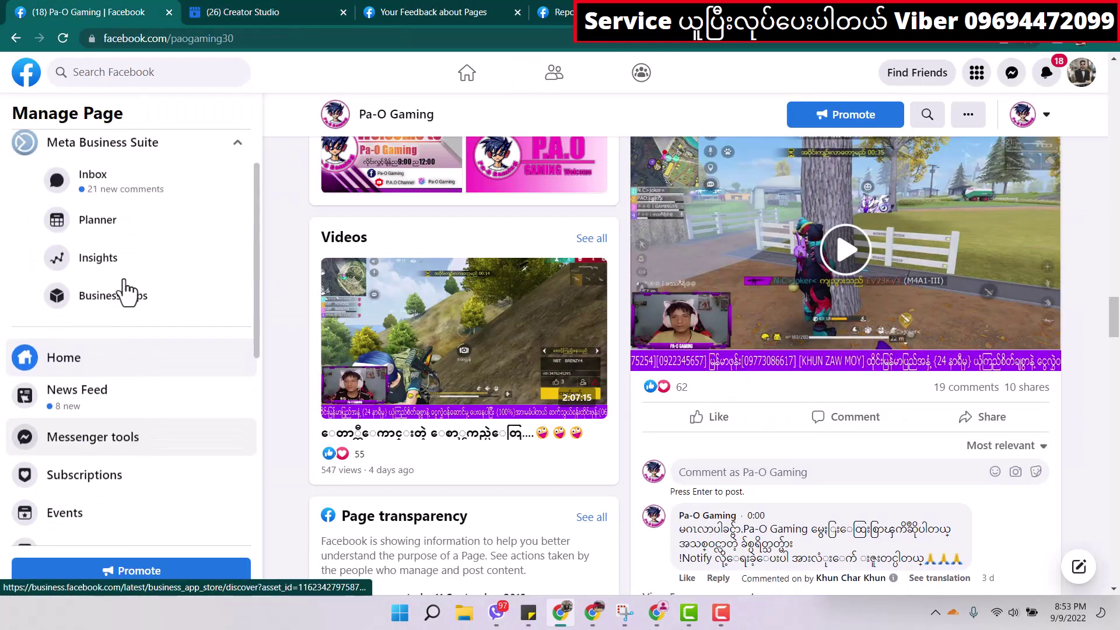
click(275, 38)
right_click(213, 39)
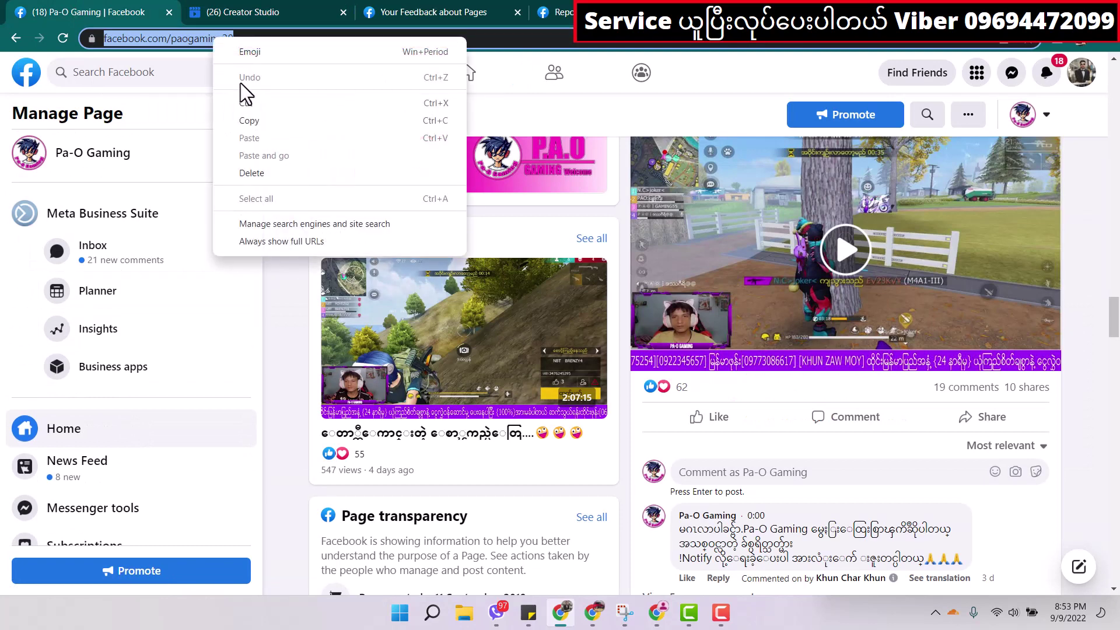
click(252, 122)
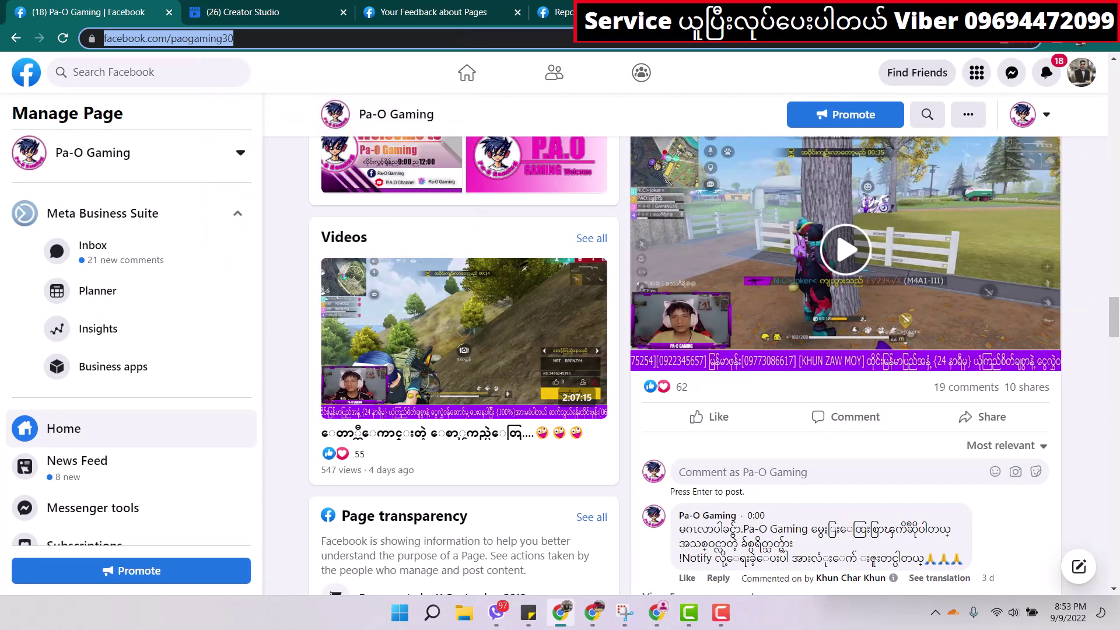
click(561, 613)
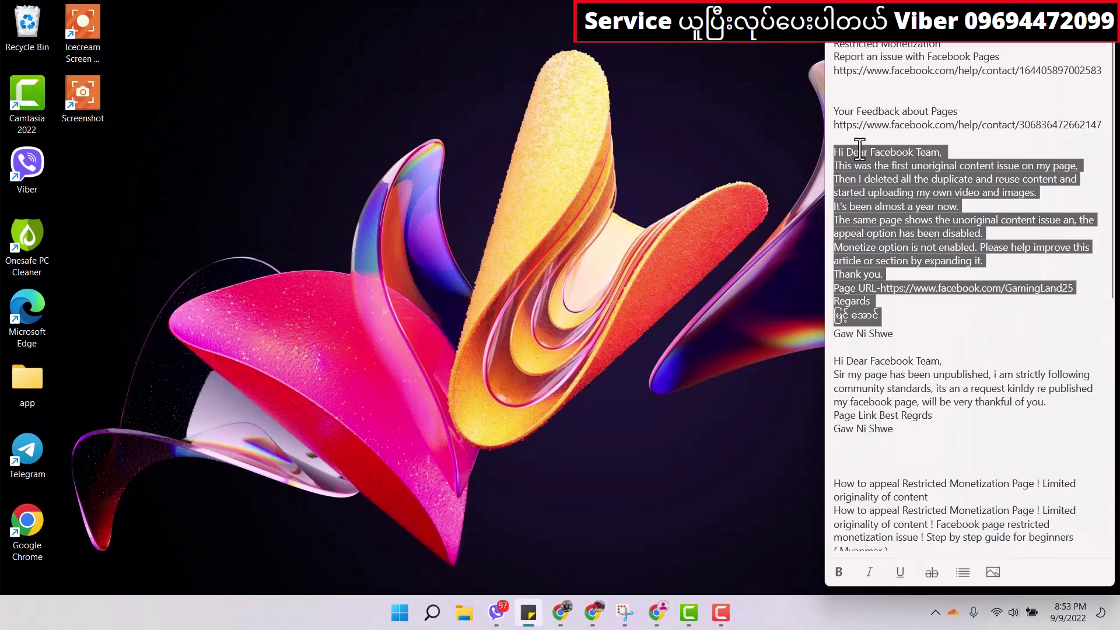
Replace the note's old URL with the copied page address and put Regards on its own line.
click(885, 289)
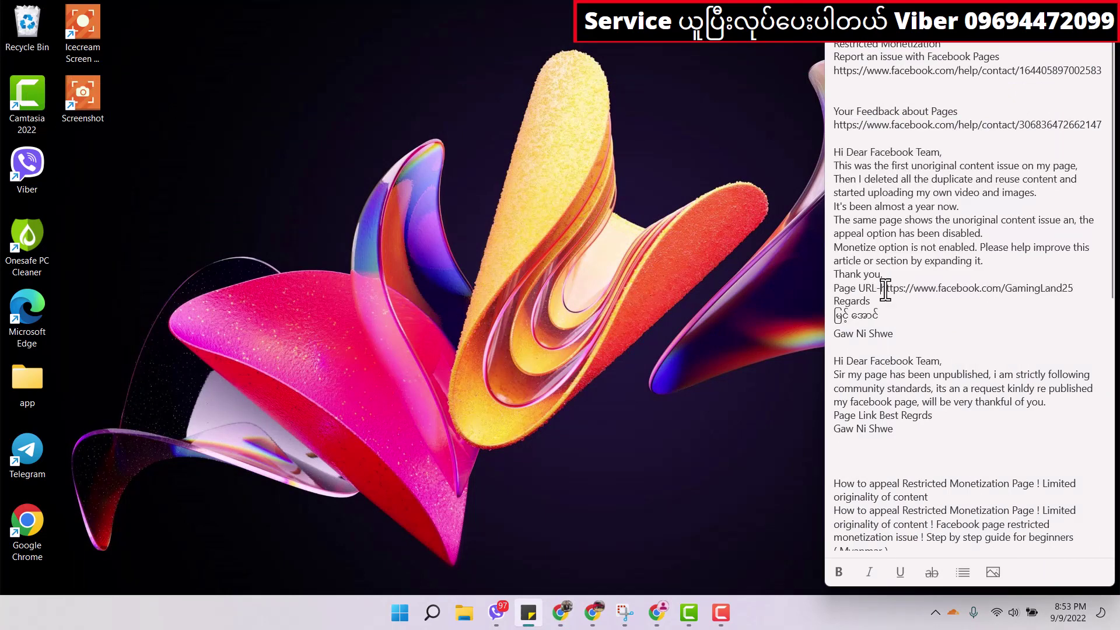
drag(882, 289, 1068, 289)
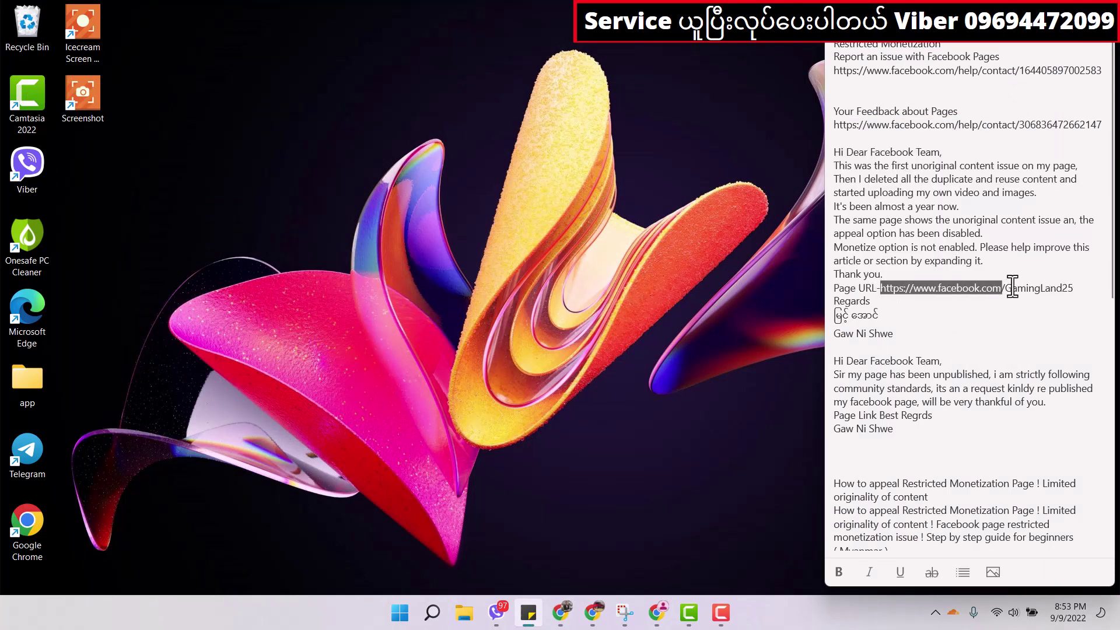
right_click(1068, 289)
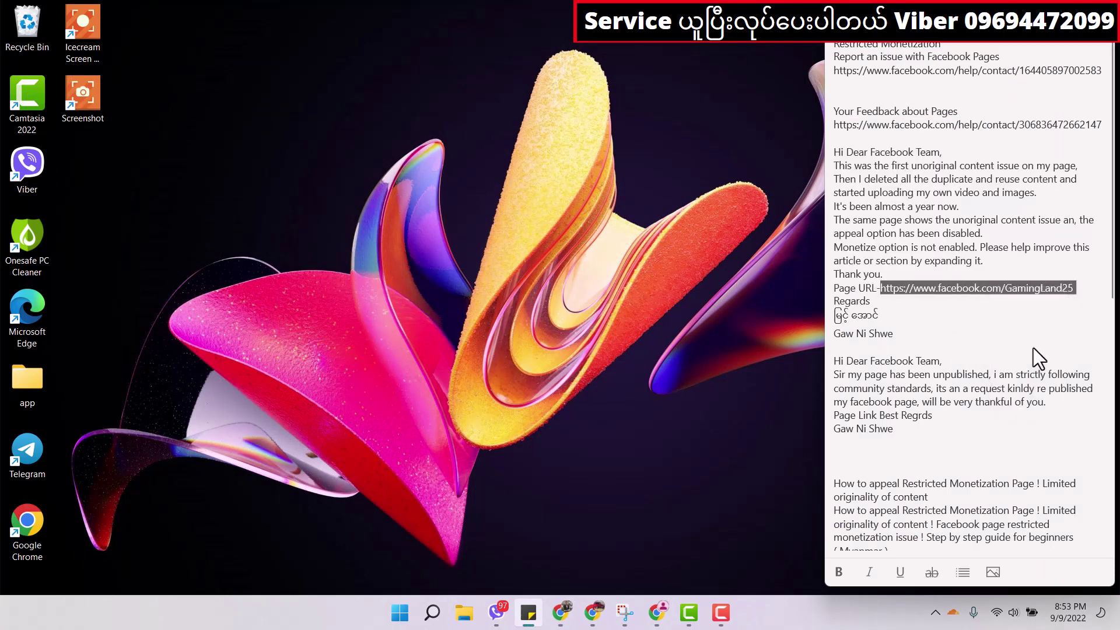
key(Return)
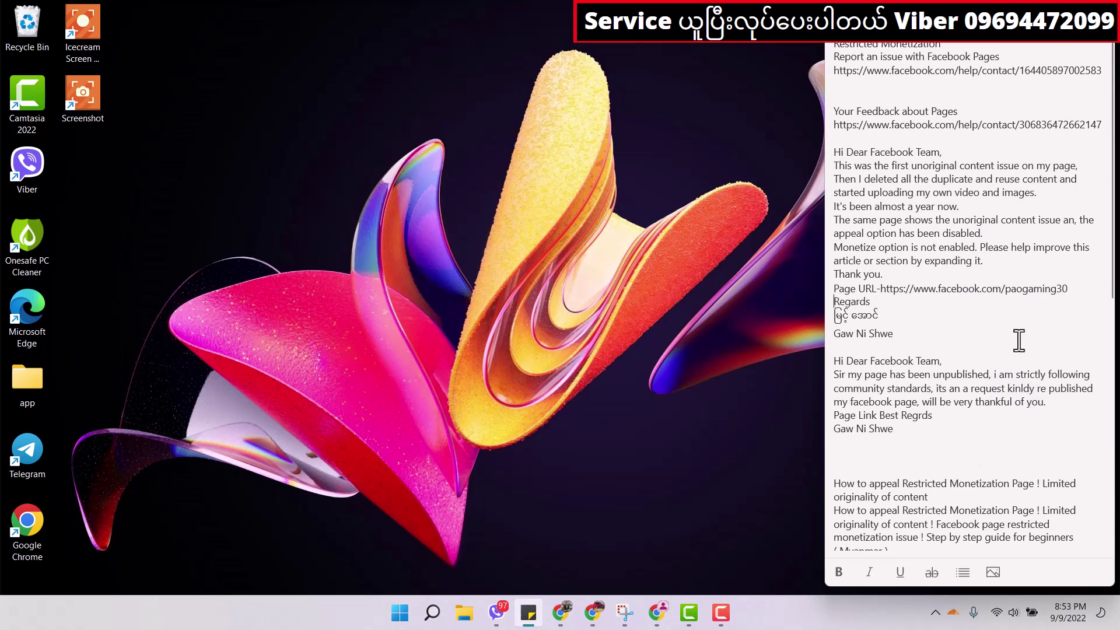
Copy the whole appeal from greeting to signature and return to the browser.
drag(838, 162, 892, 315)
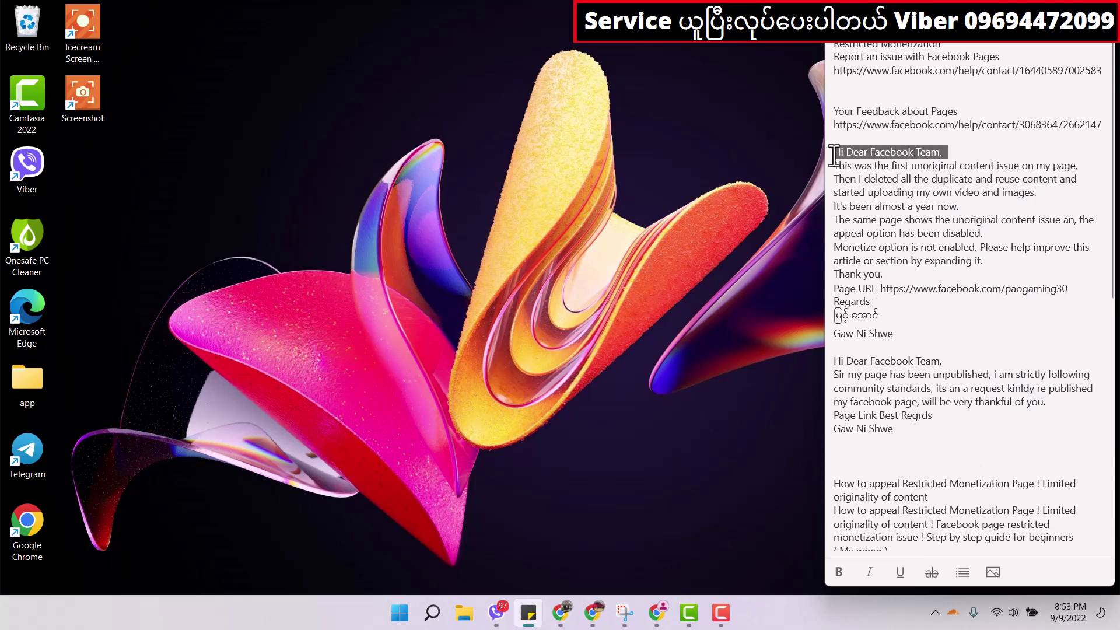
right_click(868, 267)
click(888, 284)
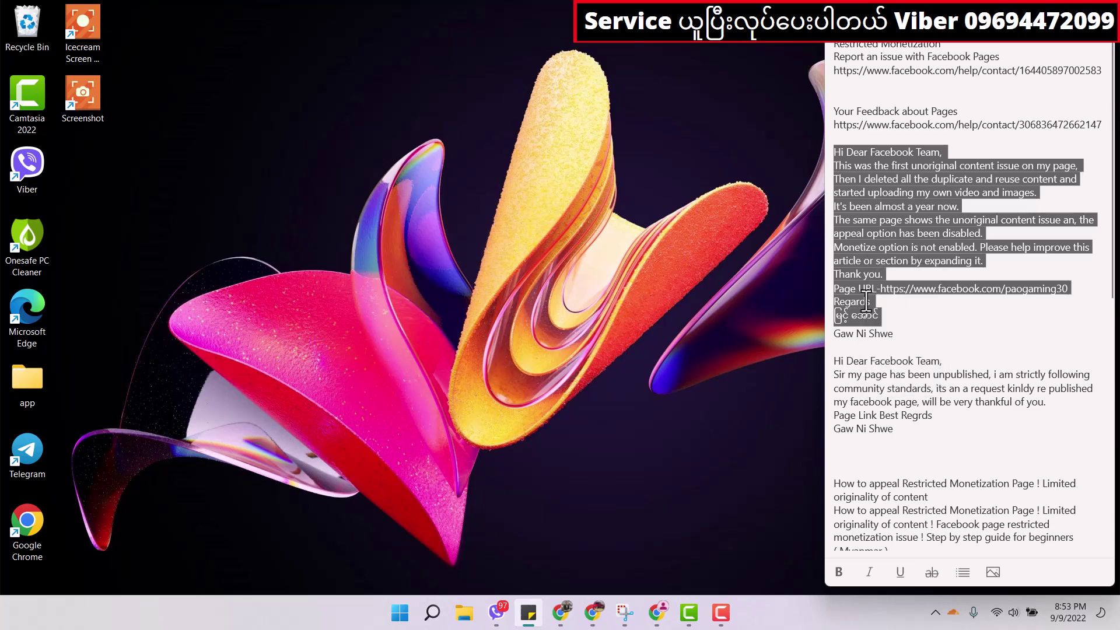
click(561, 613)
Paste the appeal into the Your Feedback about Pages description box.
click(448, 12)
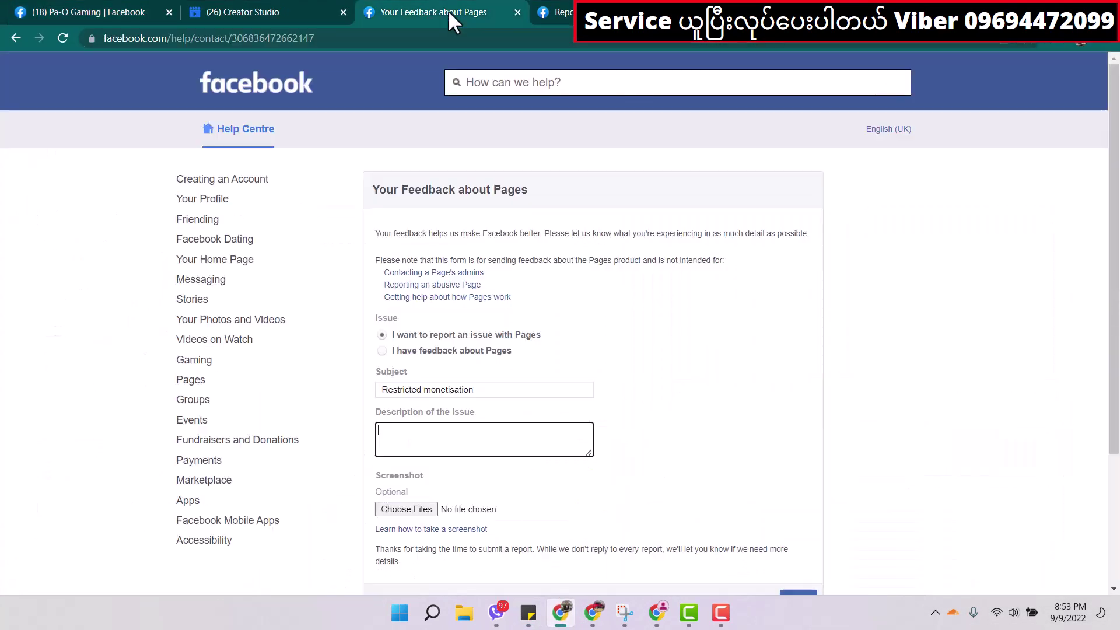
right_click(416, 451)
click(449, 321)
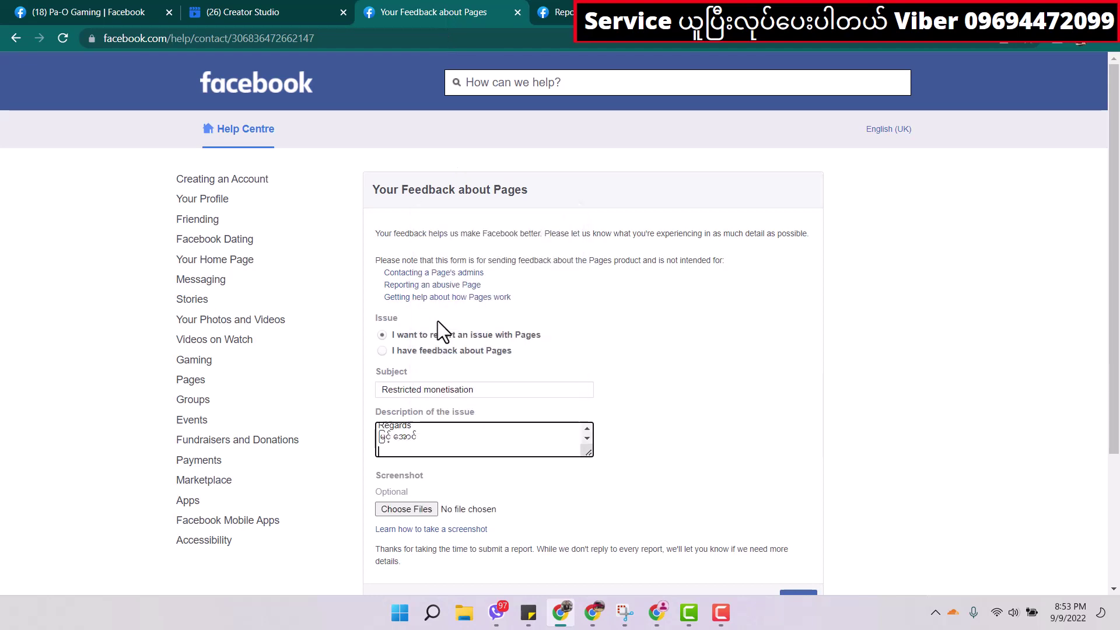
Attach the paaa screenshot and send the feedback form.
click(412, 510)
click(159, 142)
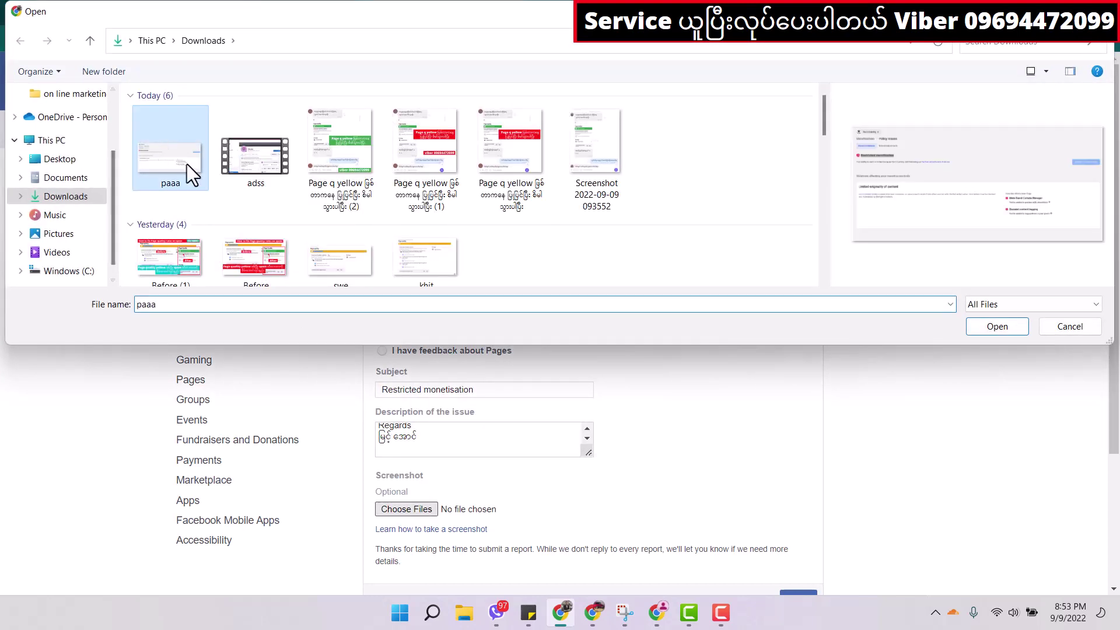
click(1005, 329)
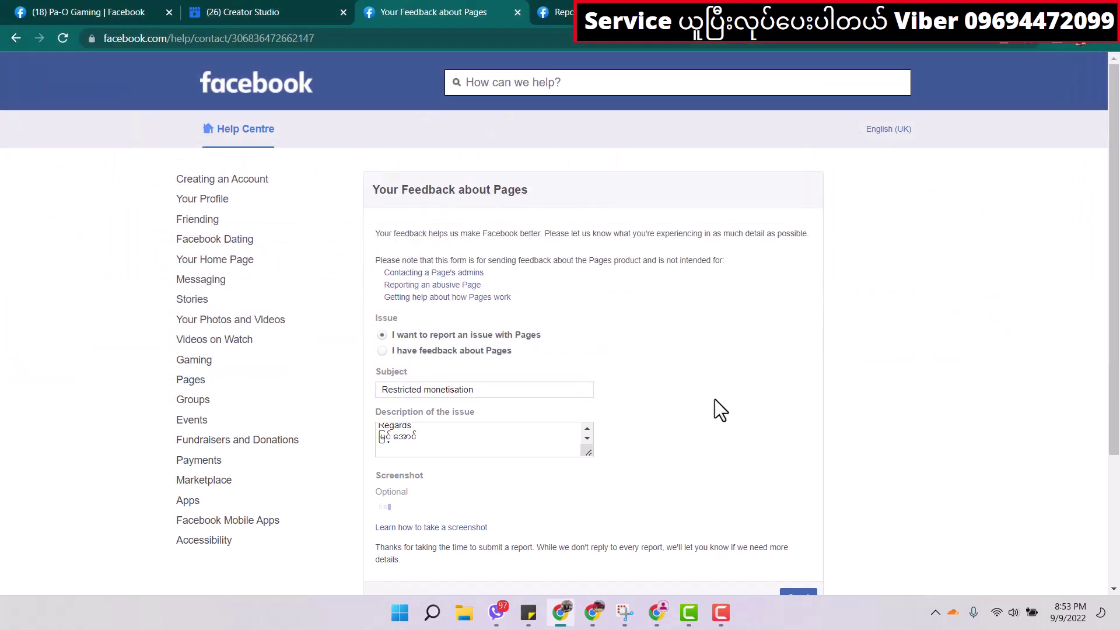
scroll(714, 404, down, 3)
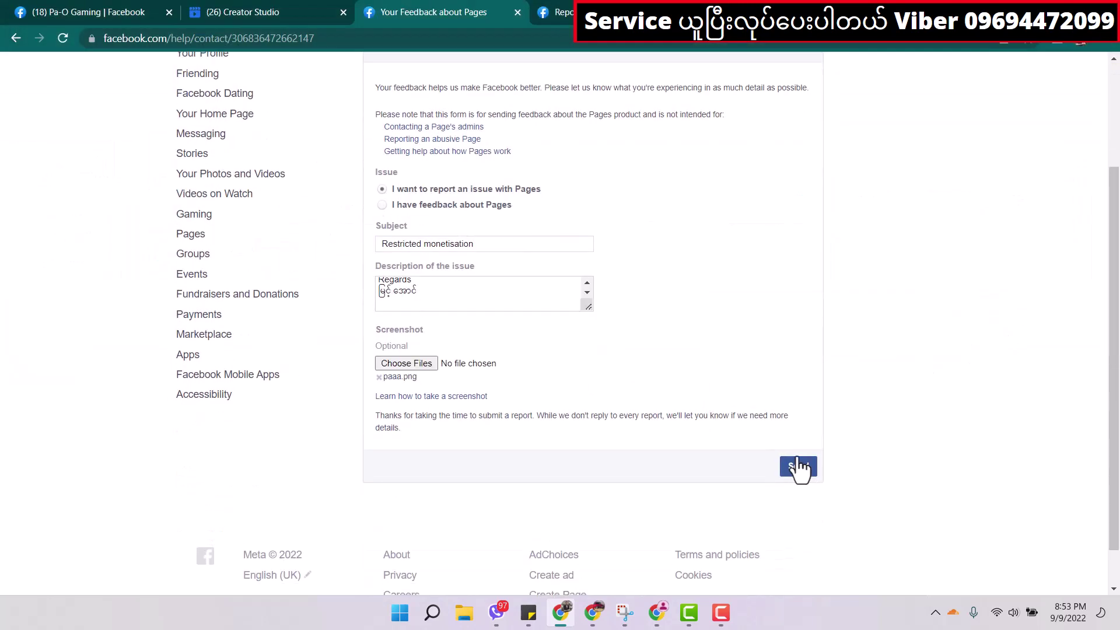
click(798, 468)
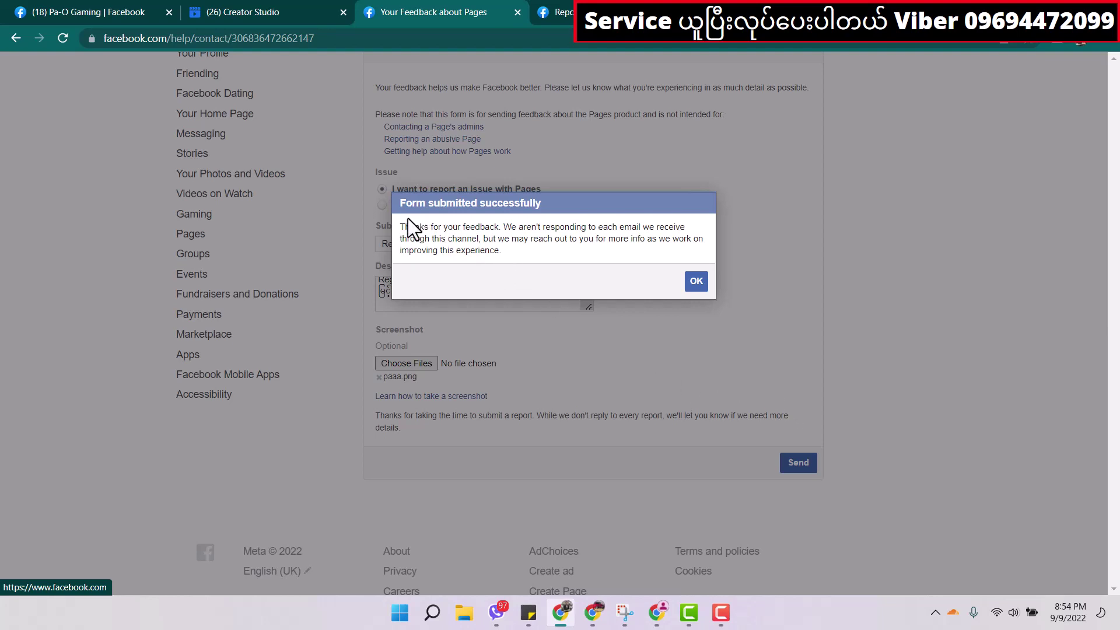
Dismiss the confirmation and paste the Pa-O Gaming page address into Web address.
click(695, 282)
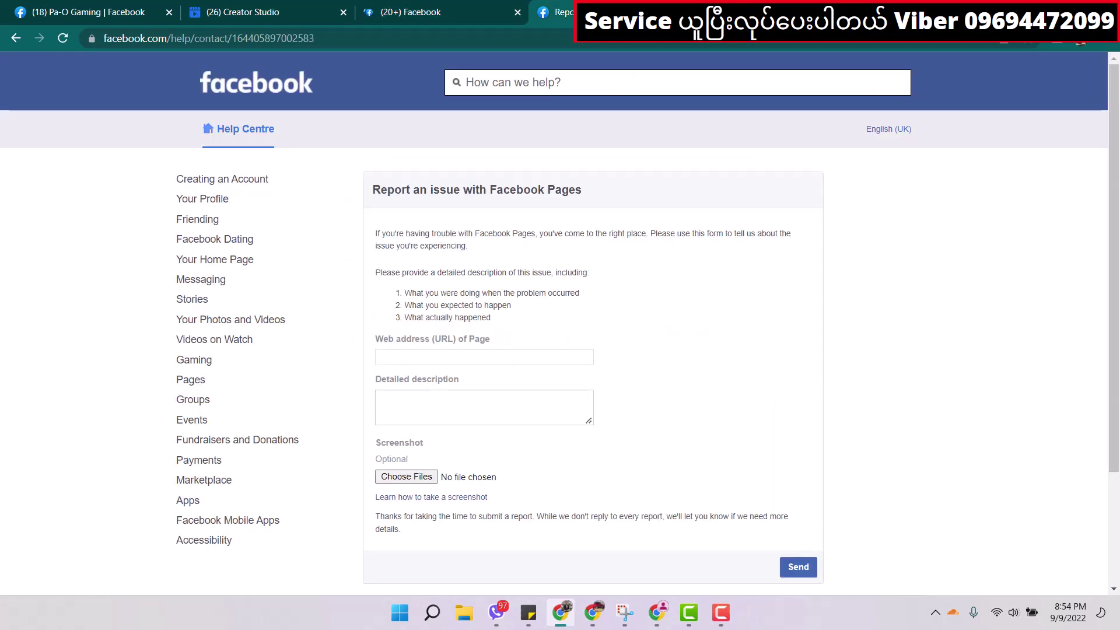
click(472, 358)
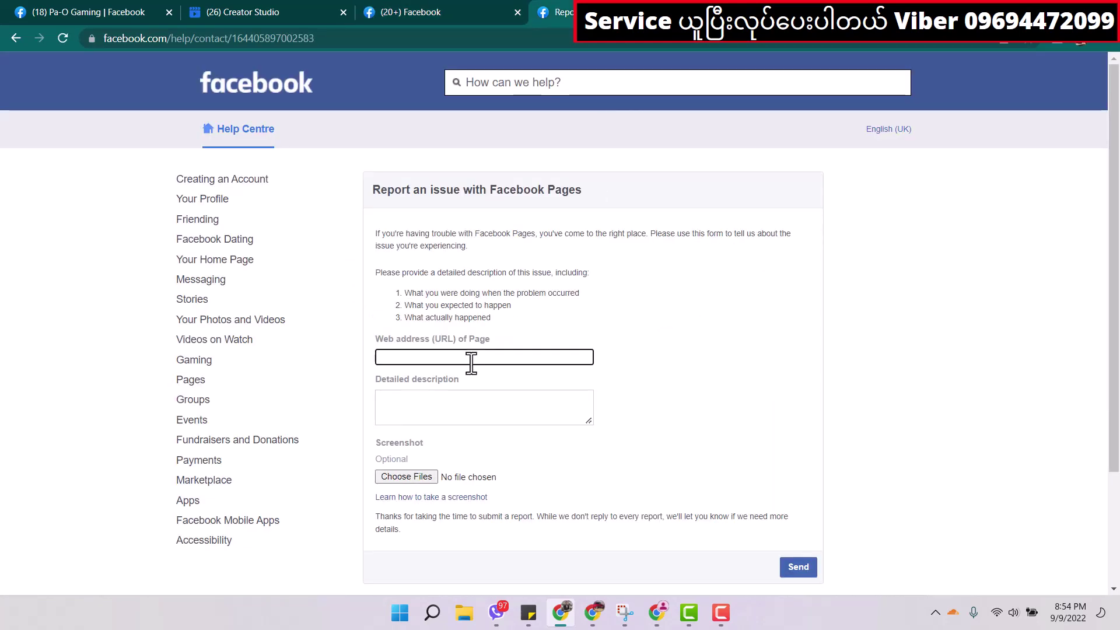
click(105, 4)
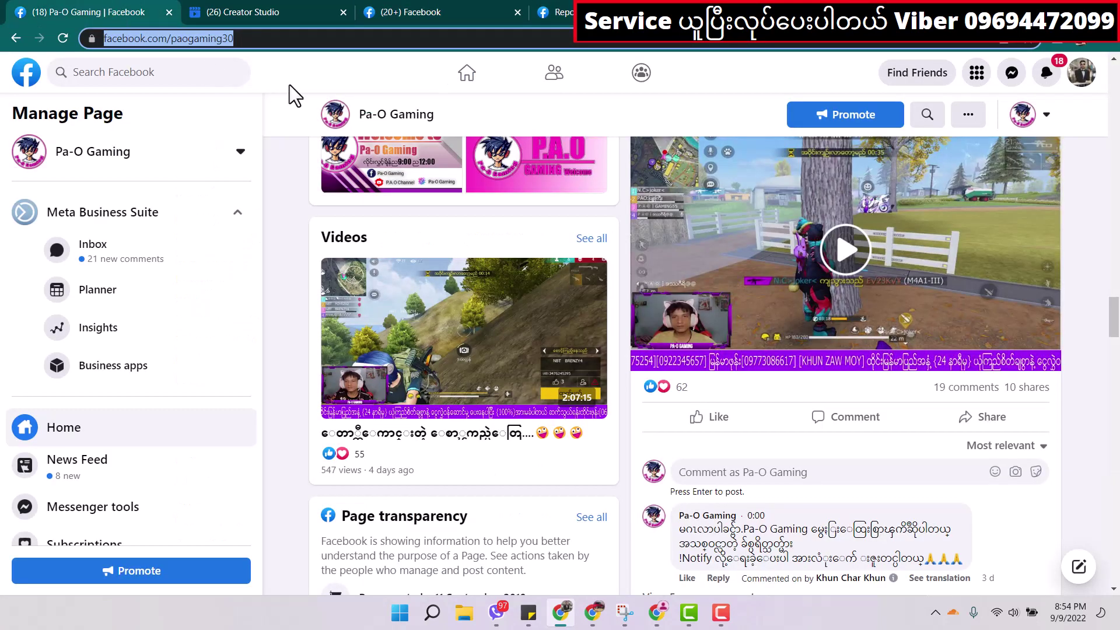
right_click(212, 38)
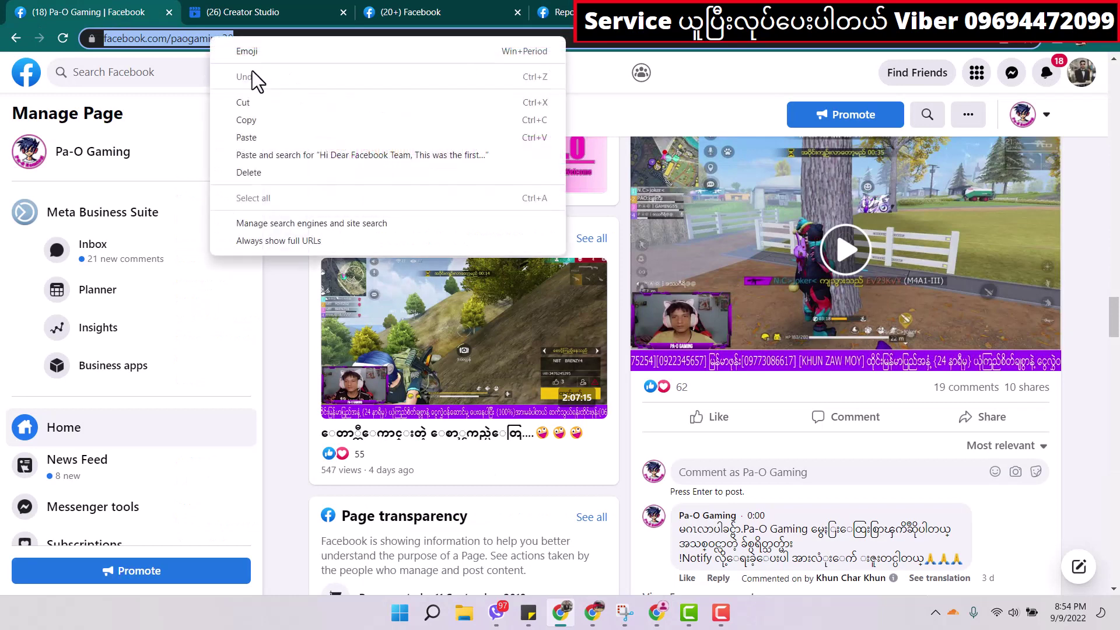
click(255, 119)
click(565, 12)
right_click(485, 359)
click(506, 245)
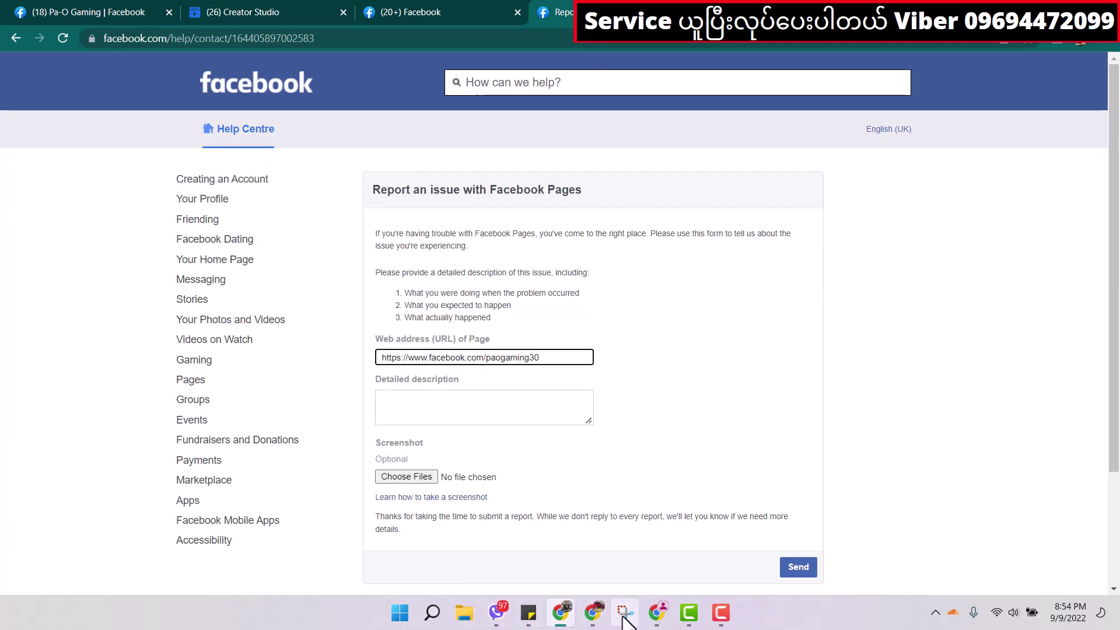
Copy the appeal from Sticky Notes into the Detailed description field.
click(531, 615)
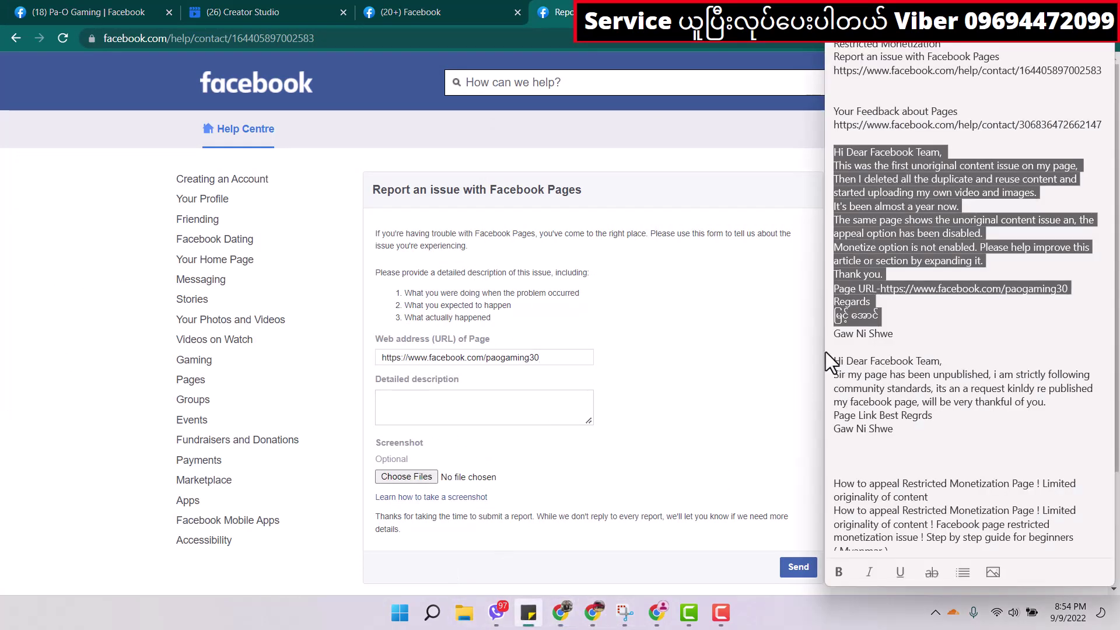
right_click(894, 251)
click(902, 255)
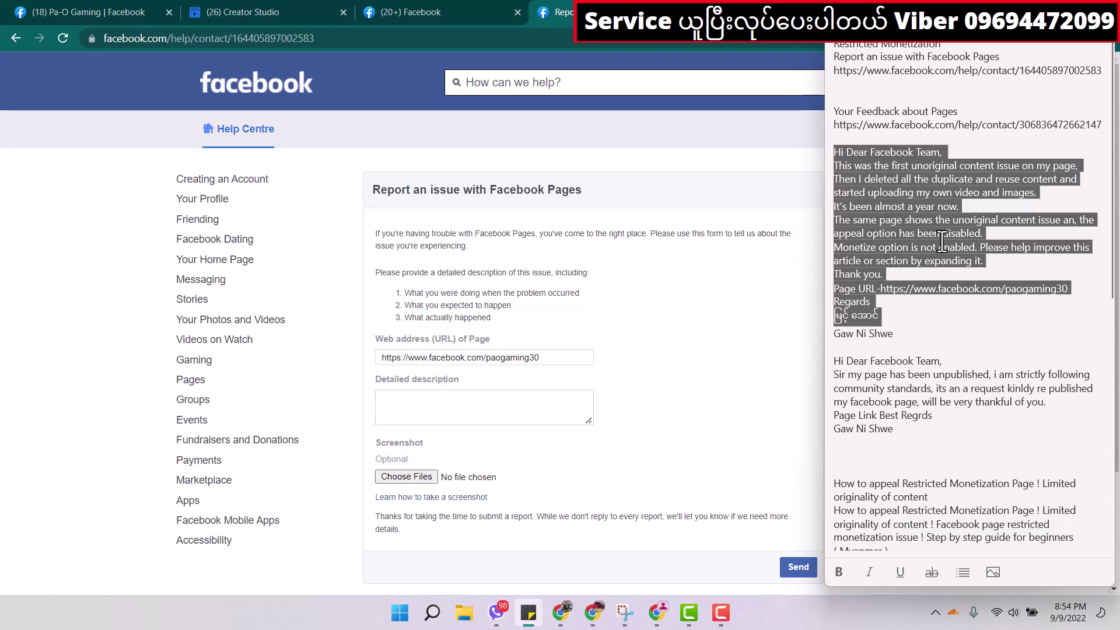
right_click(895, 217)
click(906, 233)
click(492, 410)
right_click(484, 410)
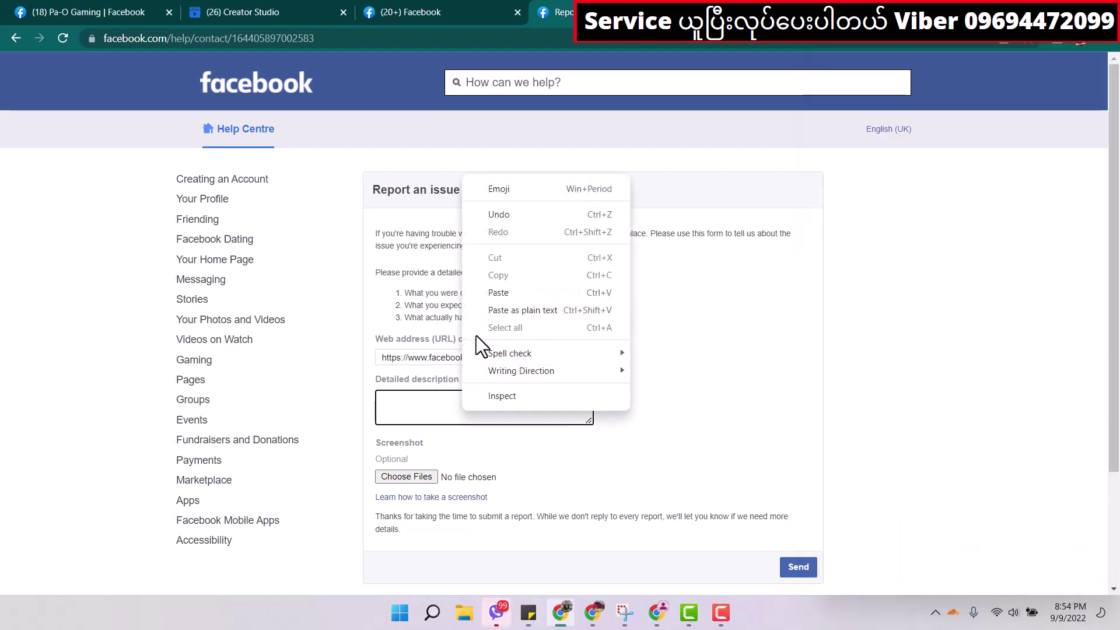
click(492, 298)
Attach paaa.png, send the report and dismiss the confirmation.
click(398, 481)
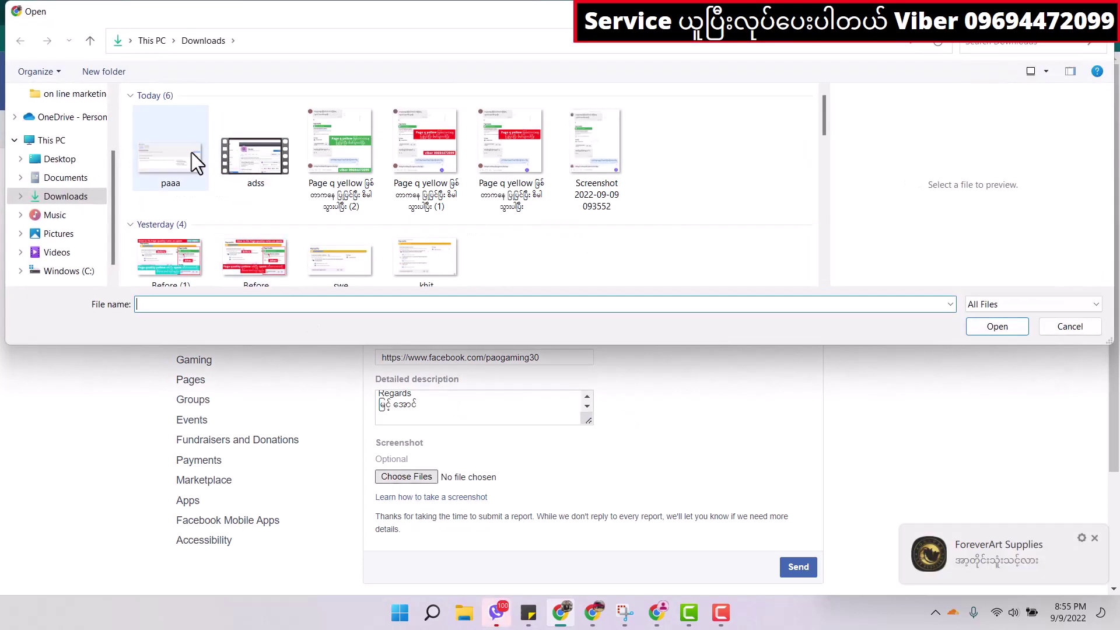
click(162, 165)
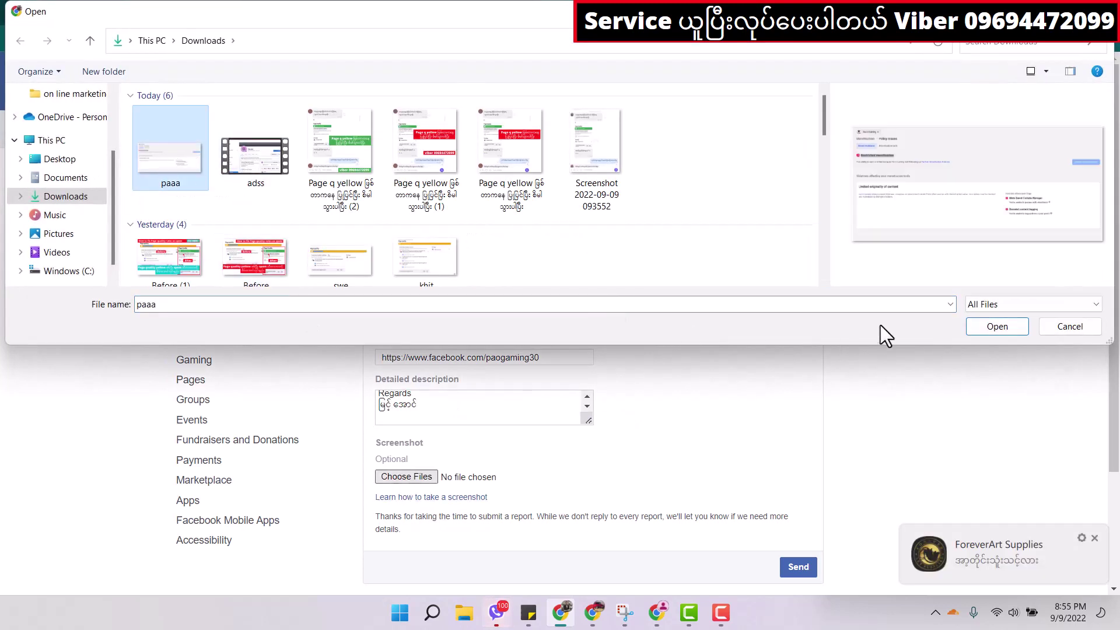
click(994, 324)
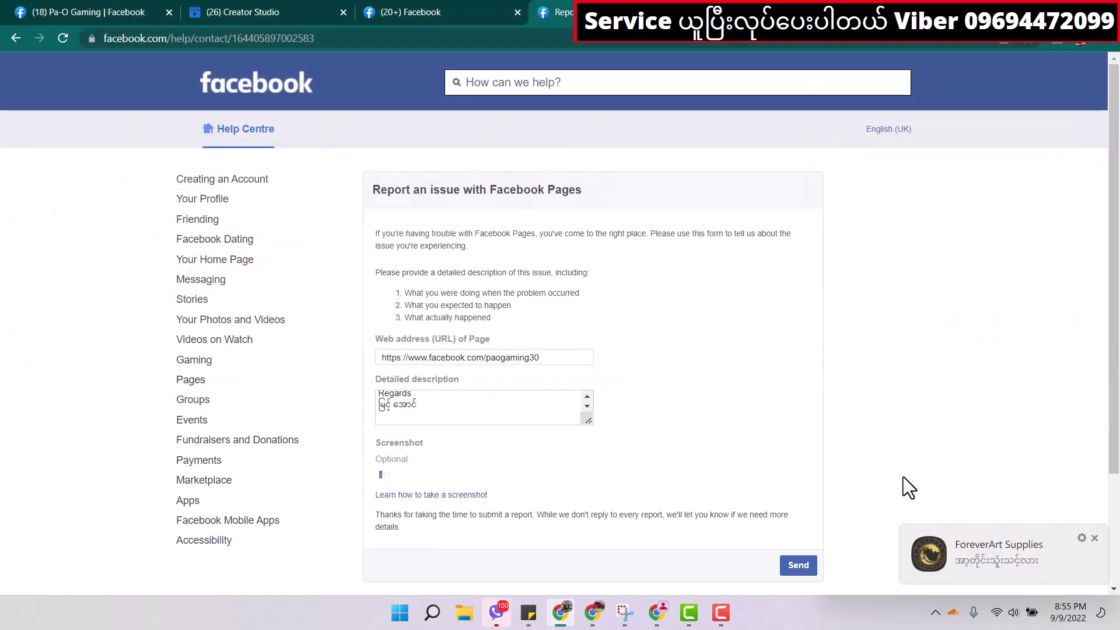
click(800, 567)
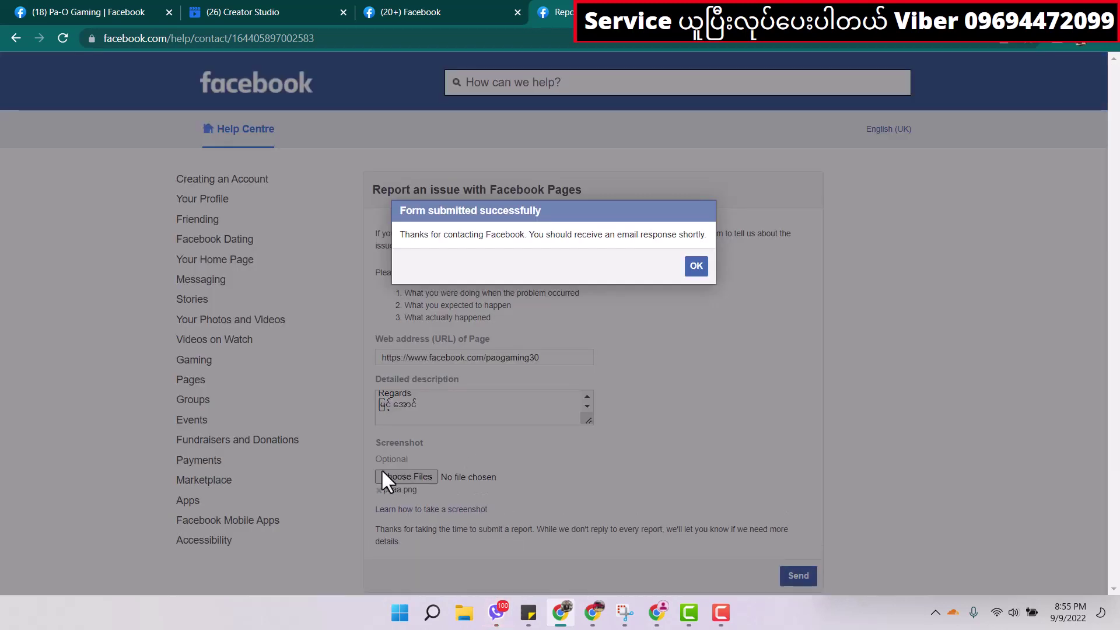
click(696, 268)
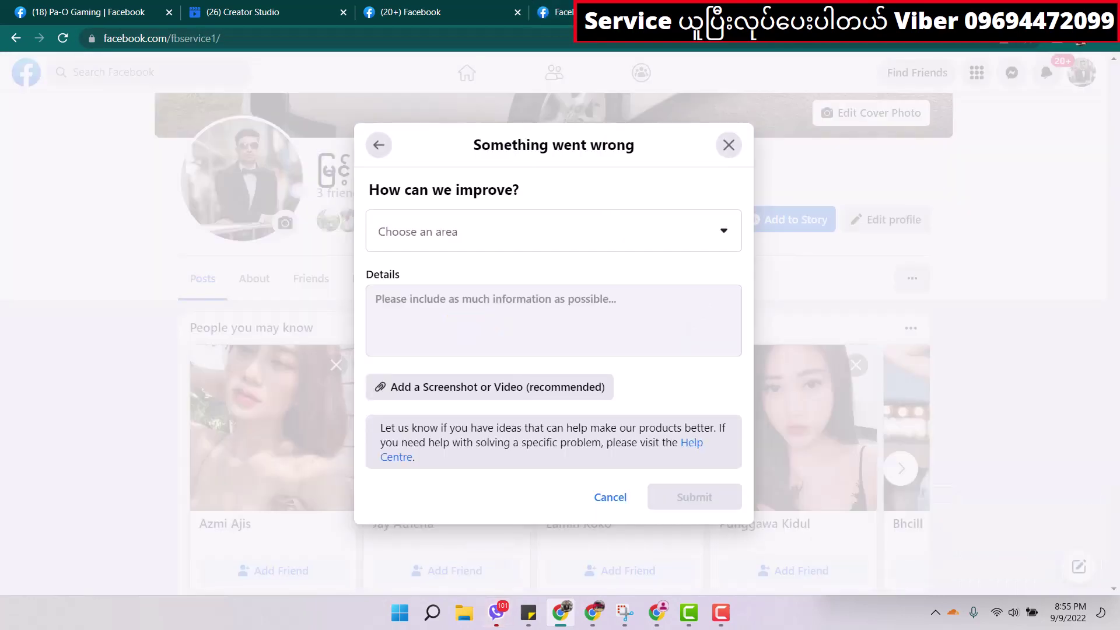
Choose Pages as the feedback area and paste the appeal text into Details.
click(699, 250)
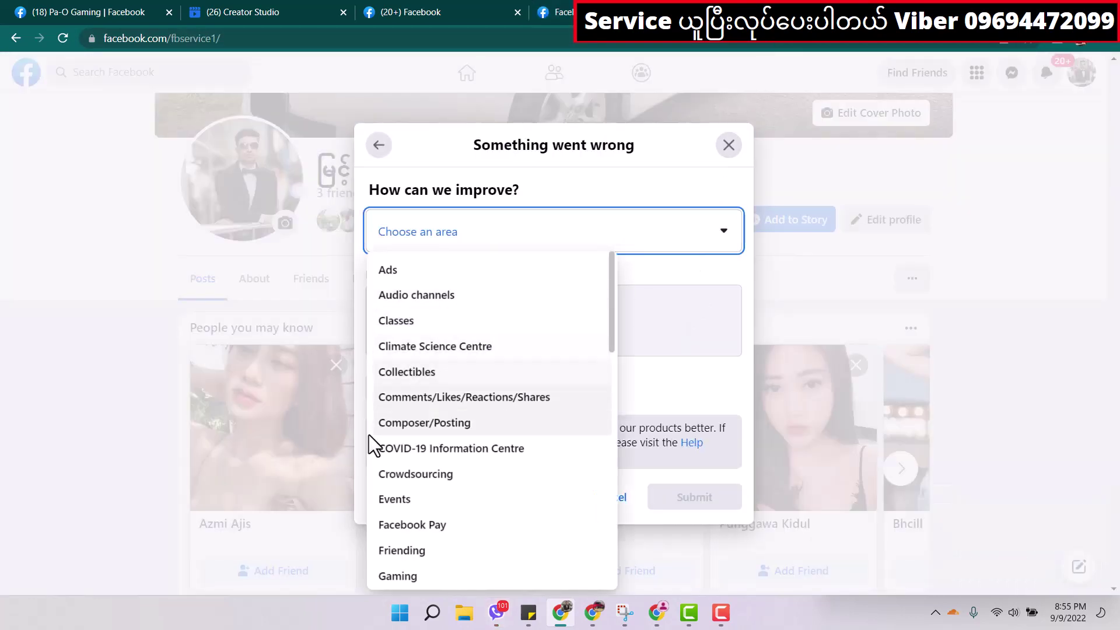
scroll(374, 450, down, 3)
scroll(406, 450, down, 3)
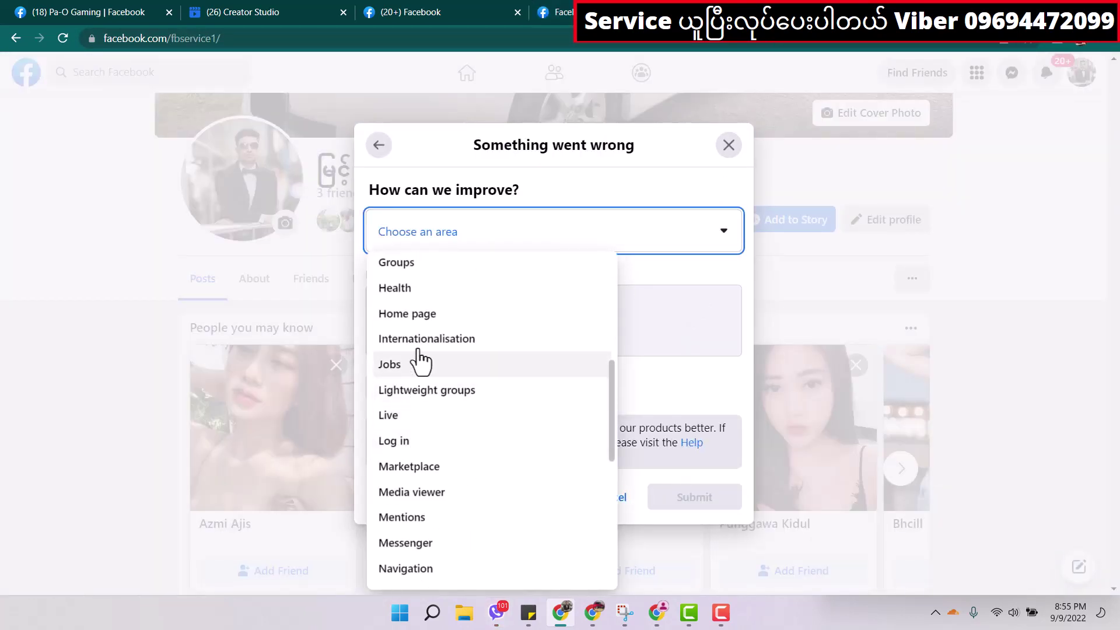
scroll(420, 362, down, 2)
scroll(425, 377, down, 1)
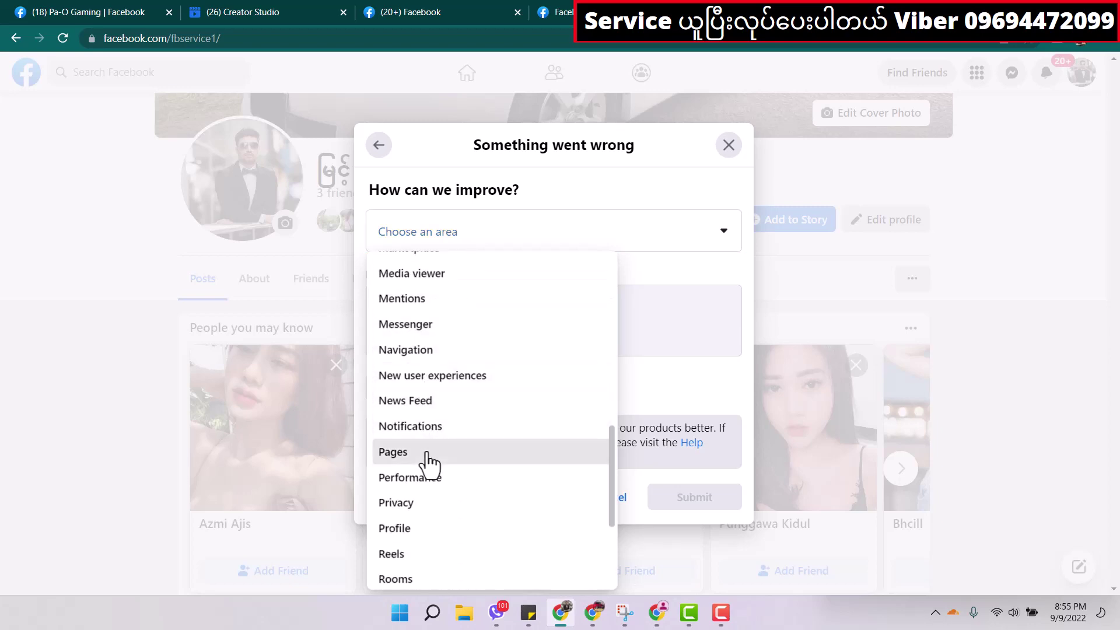
click(424, 452)
click(426, 317)
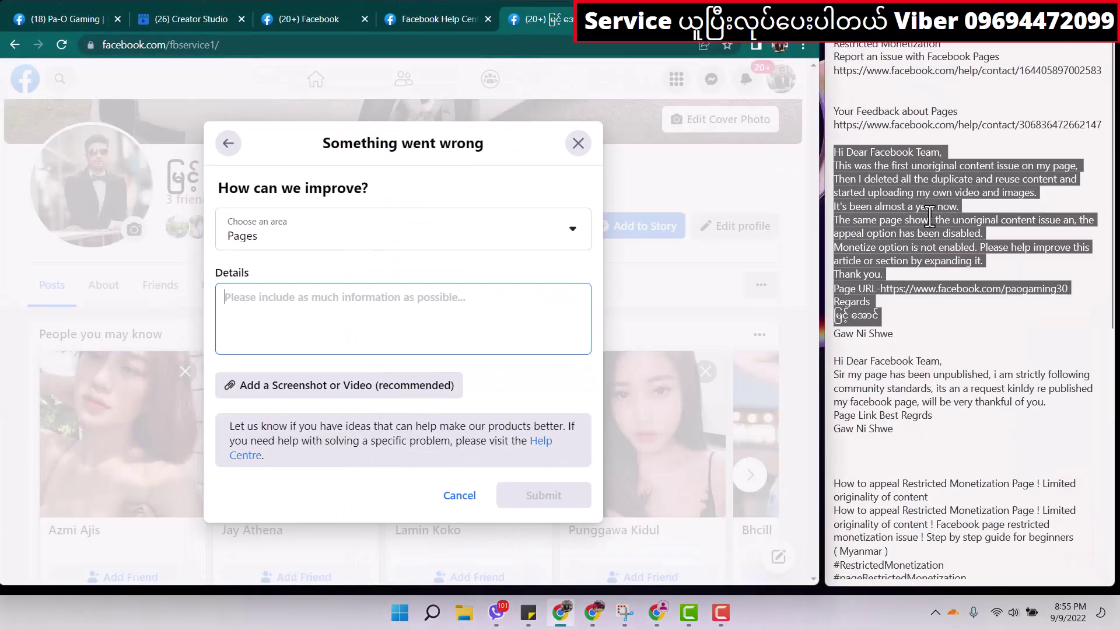
right_click(930, 215)
click(950, 222)
right_click(384, 333)
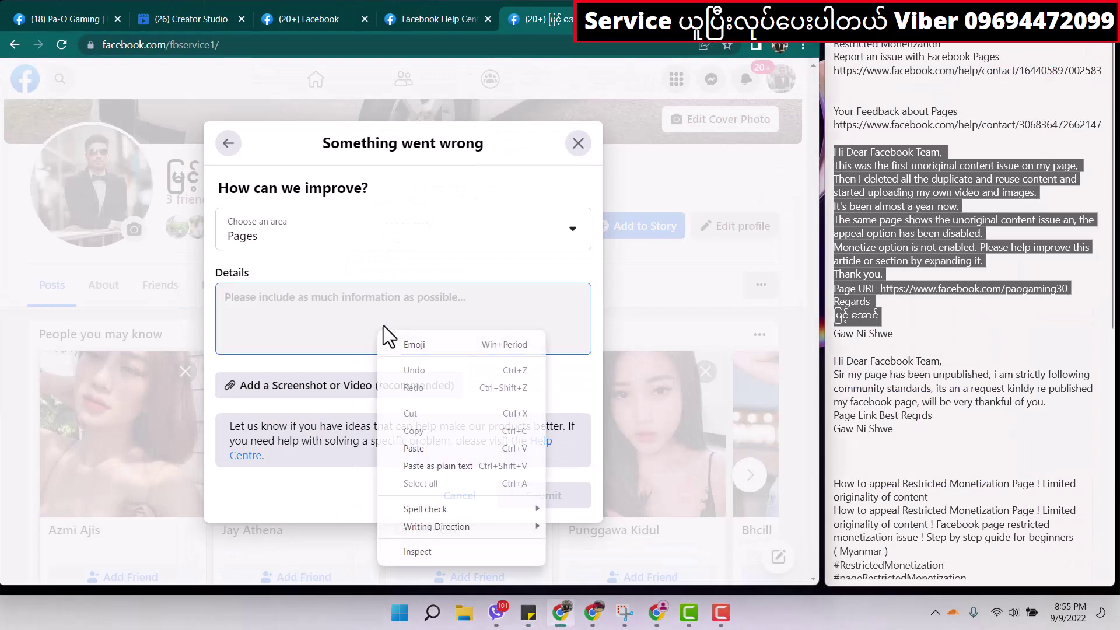
click(414, 448)
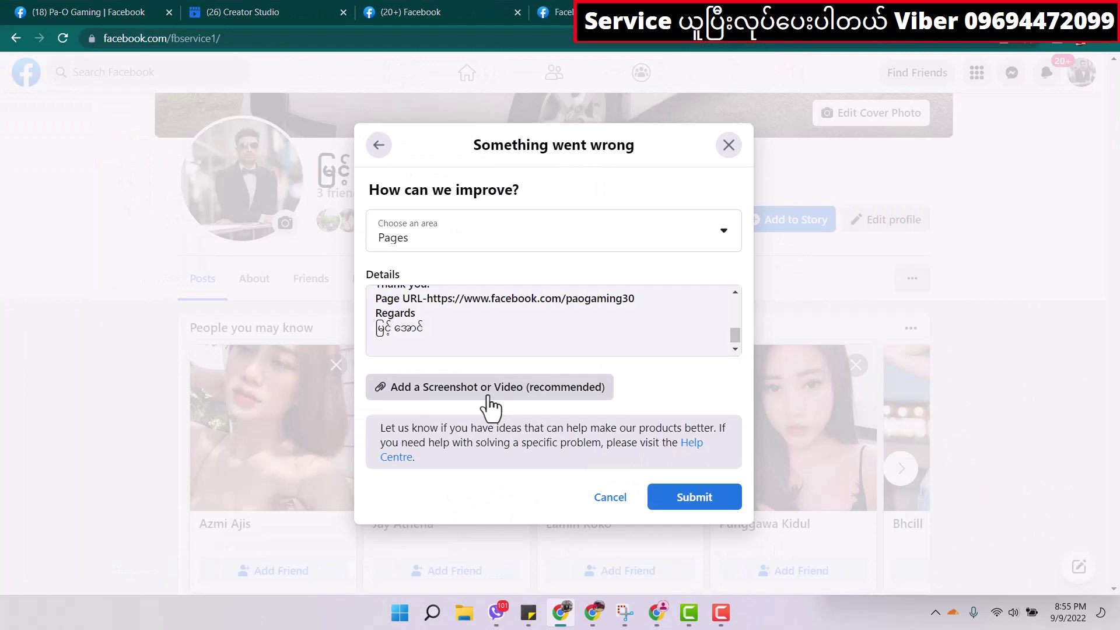
Attach the paaa screenshot, submit the report and go back to the Pa-O Gaming page.
click(490, 406)
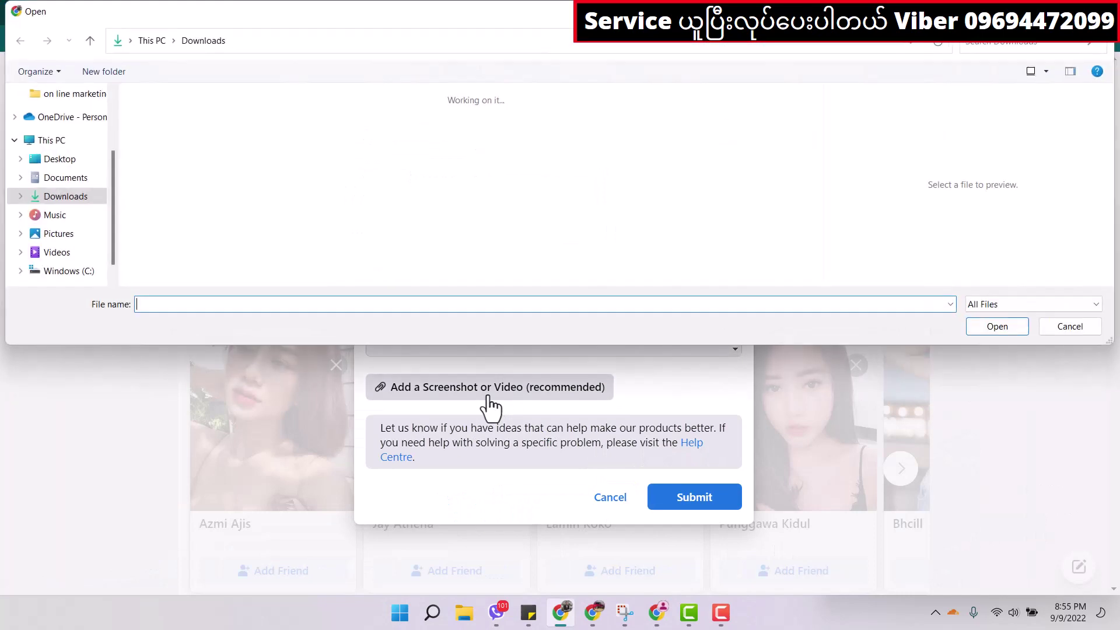
click(203, 186)
click(1009, 330)
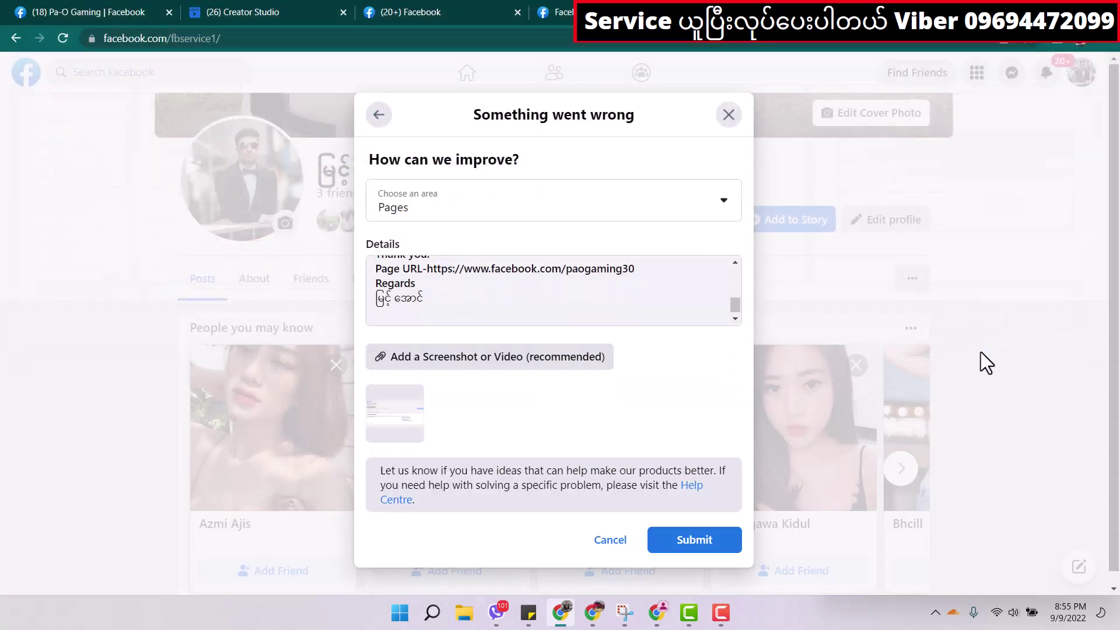
click(725, 550)
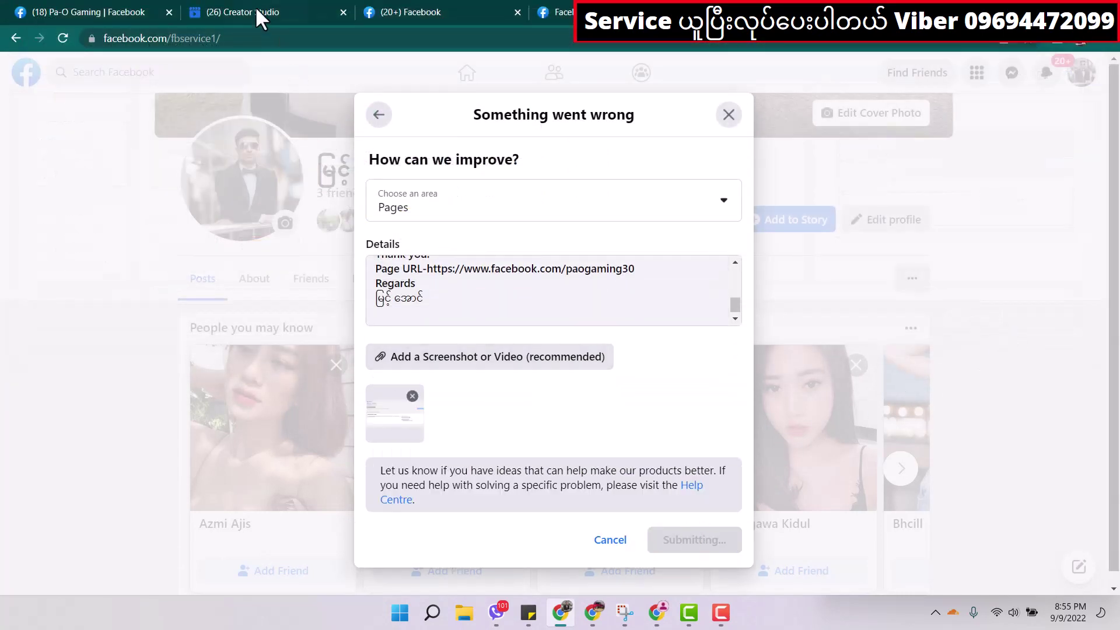
click(121, 10)
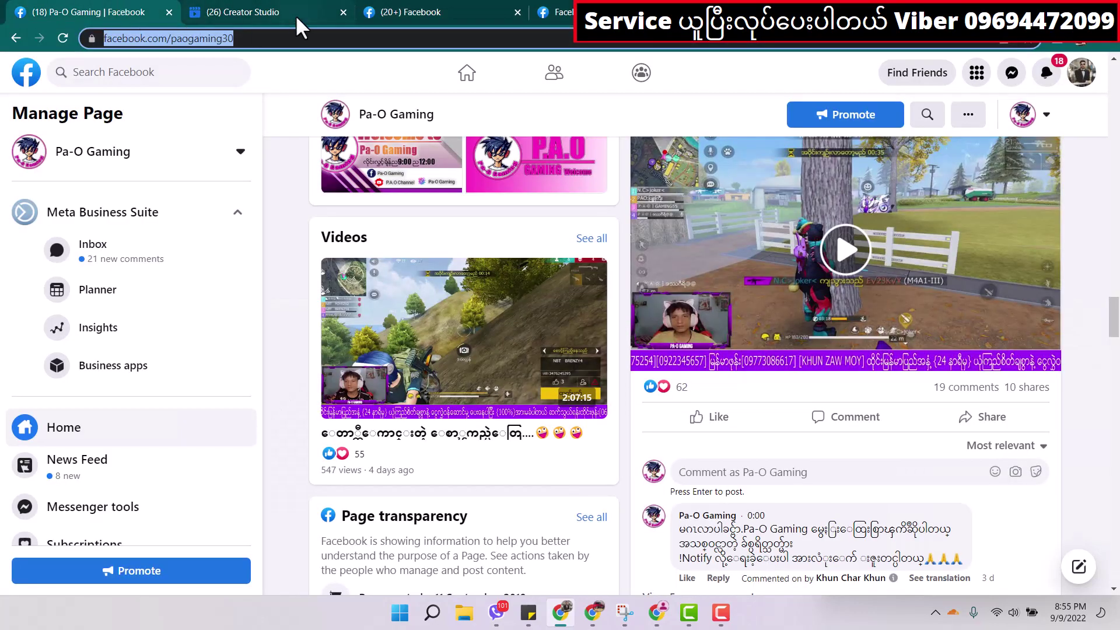
scroll(655, 311, up, 3)
scroll(655, 311, up, 5)
scroll(654, 302, up, 5)
scroll(655, 303, up, 5)
scroll(657, 306, up, 3)
scroll(661, 311, up, 3)
scroll(661, 311, up, 2)
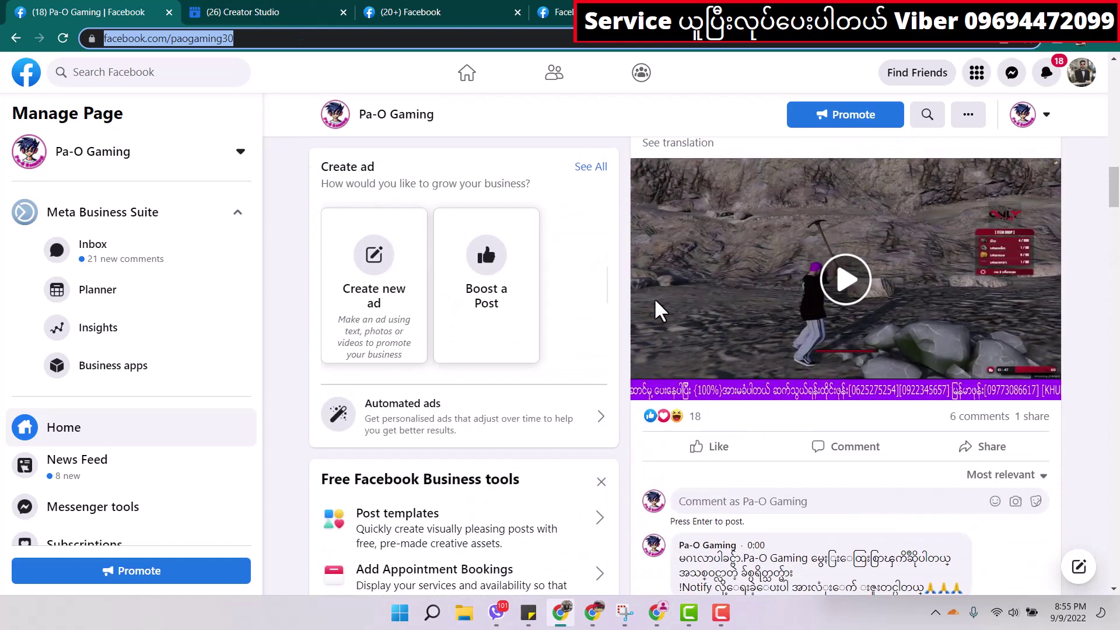
scroll(660, 311, up, 3)
scroll(666, 313, up, 3)
scroll(665, 313, up, 3)
scroll(656, 306, up, 2)
scroll(1022, 391, down, 1)
scroll(1050, 390, down, 2)
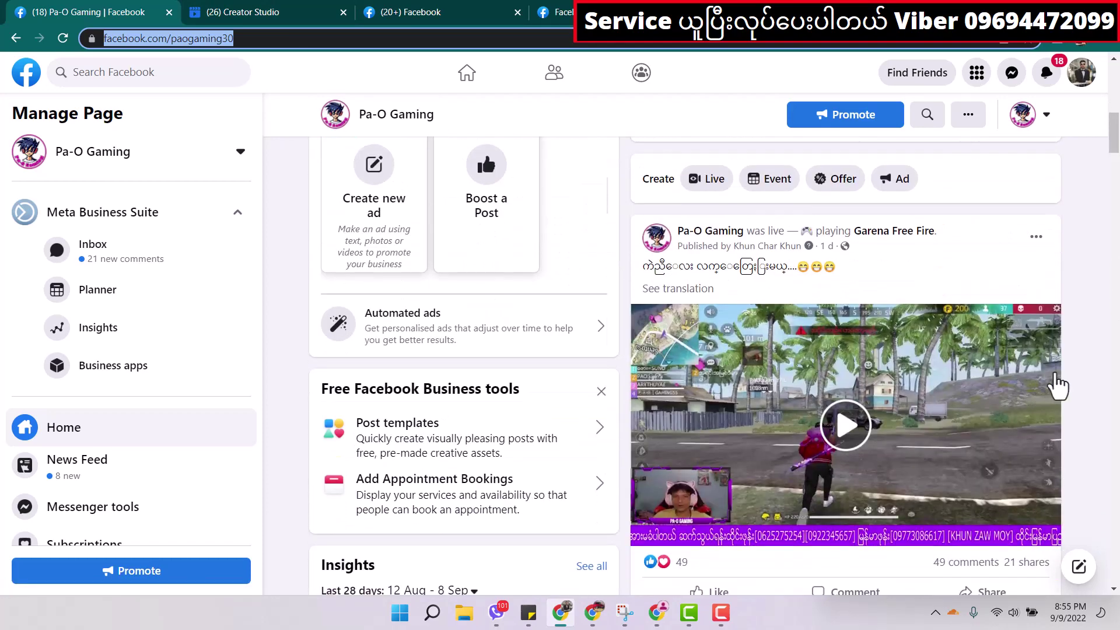
scroll(1077, 381, down, 2)
scroll(1075, 373, down, 1)
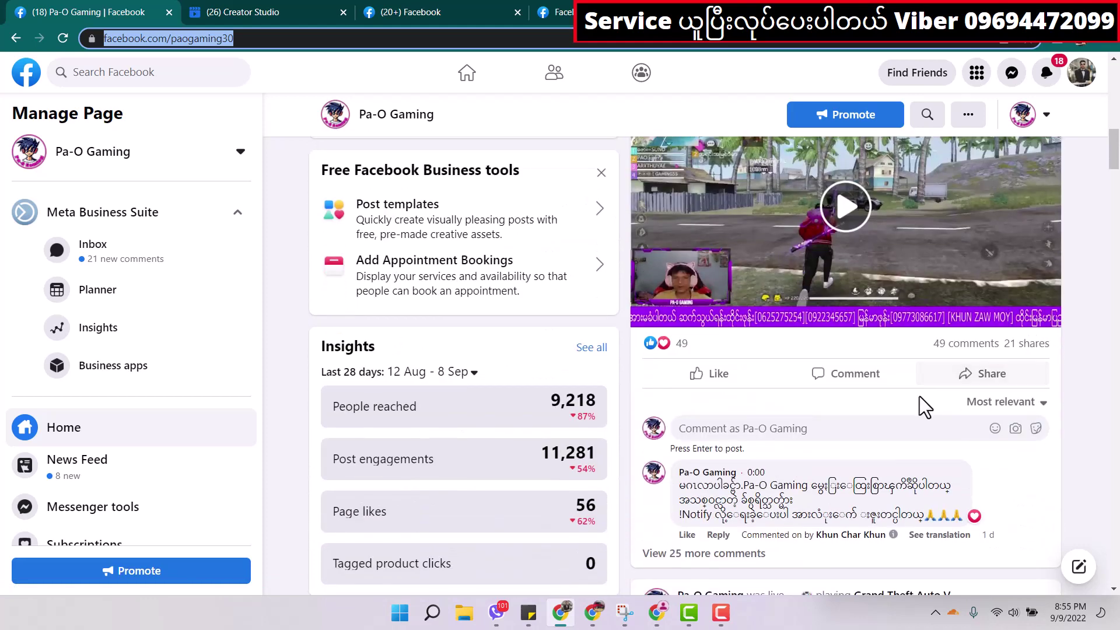
scroll(919, 407, up, 2)
scroll(946, 375, up, 2)
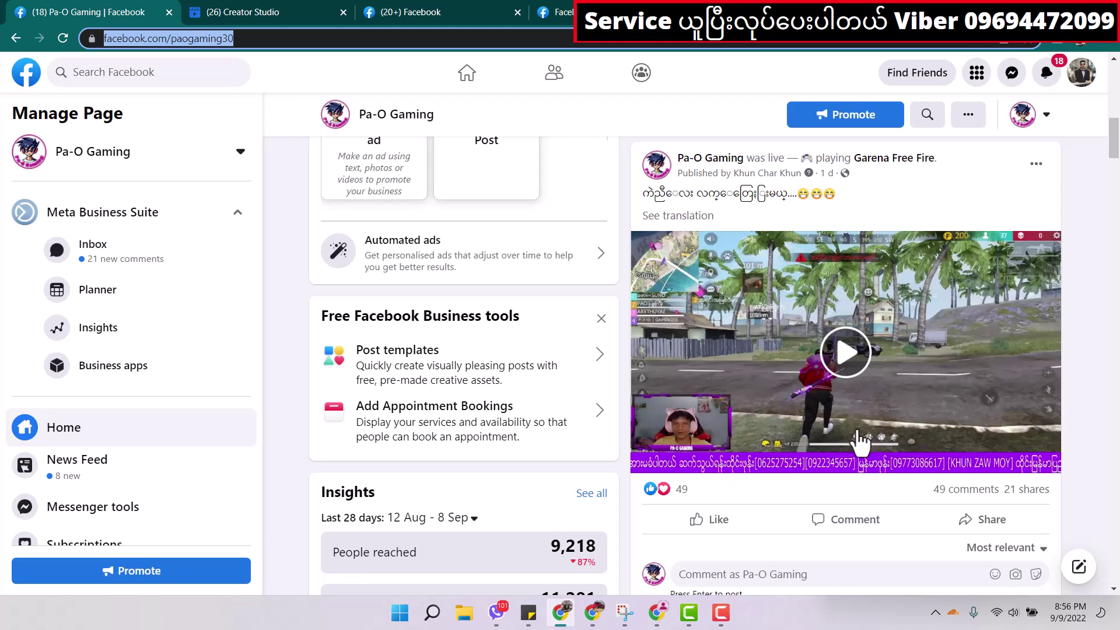
scroll(860, 442, down, 3)
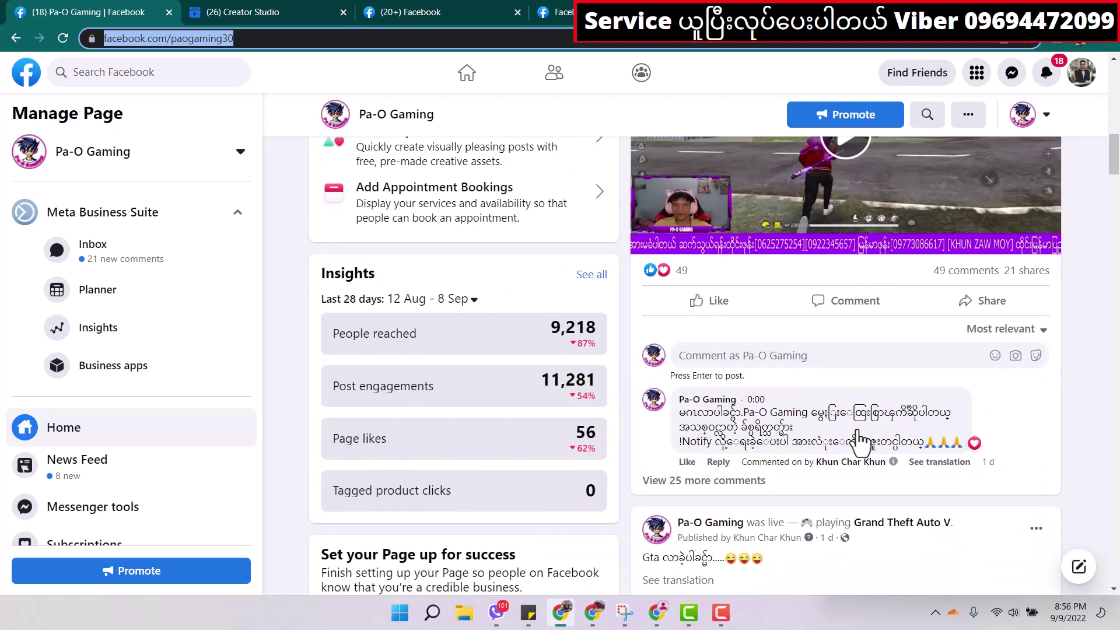
scroll(860, 442, down, 3)
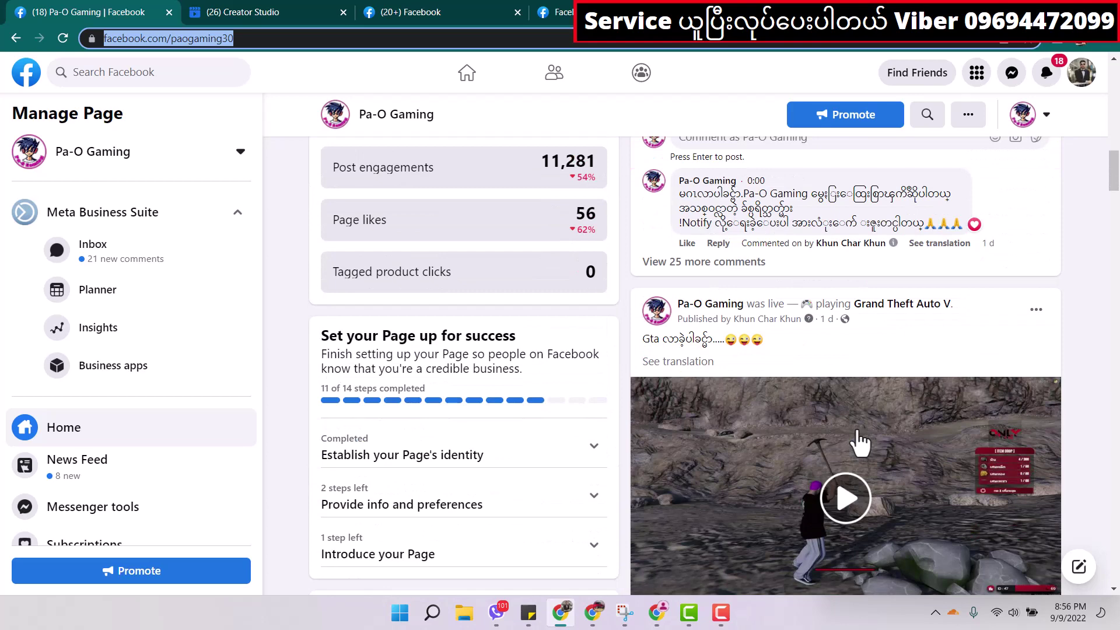
scroll(861, 442, up, 3)
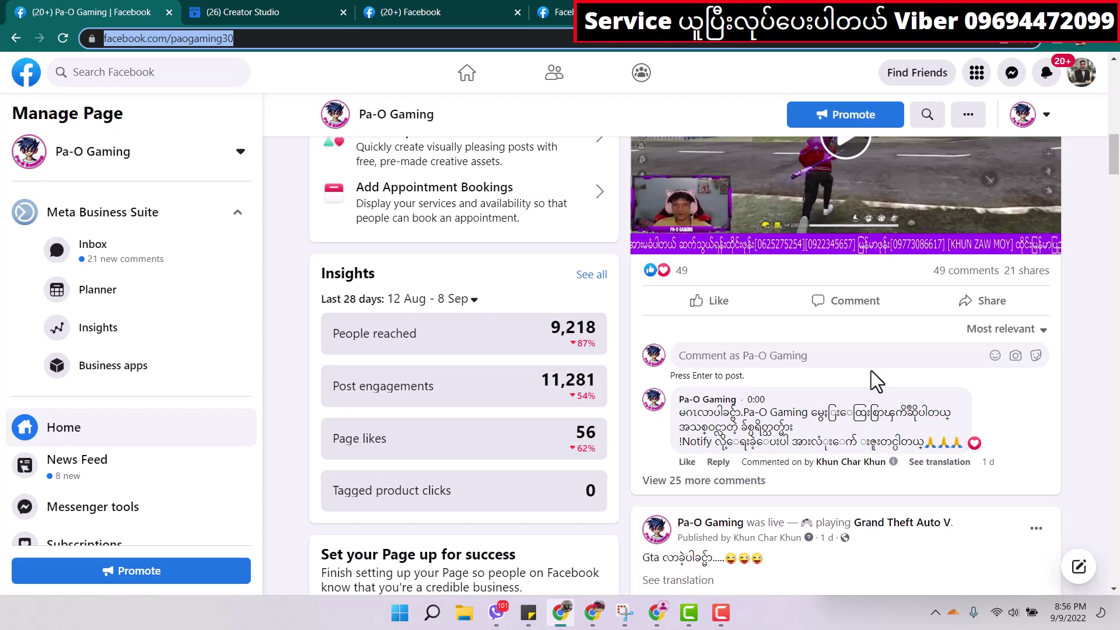
scroll(875, 410, up, 5)
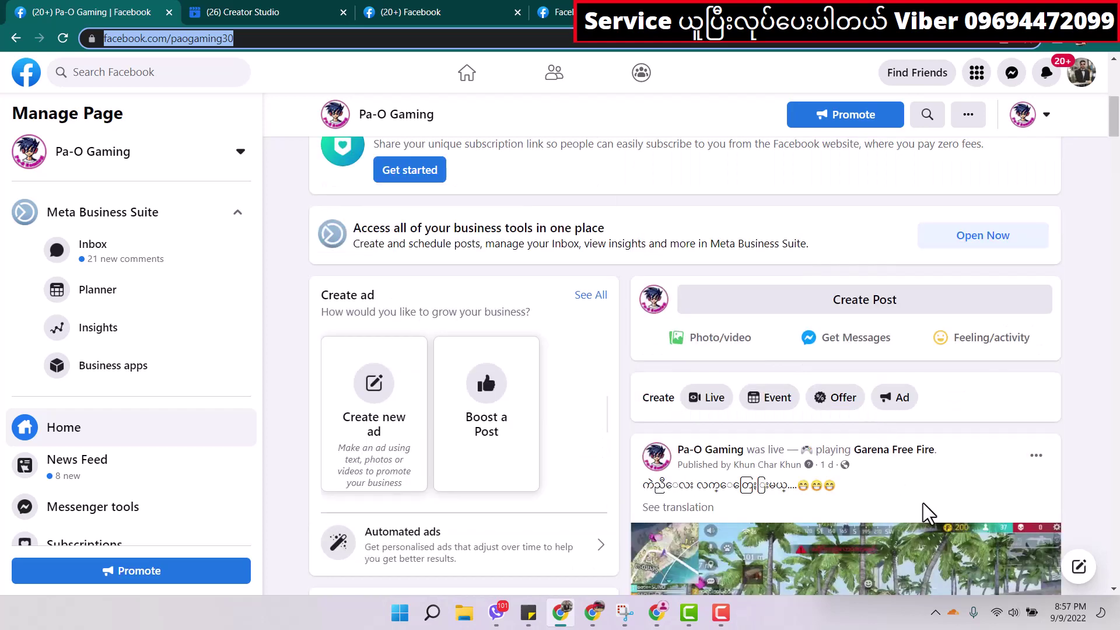
scroll(927, 515, down, 1)
scroll(925, 515, down, 1)
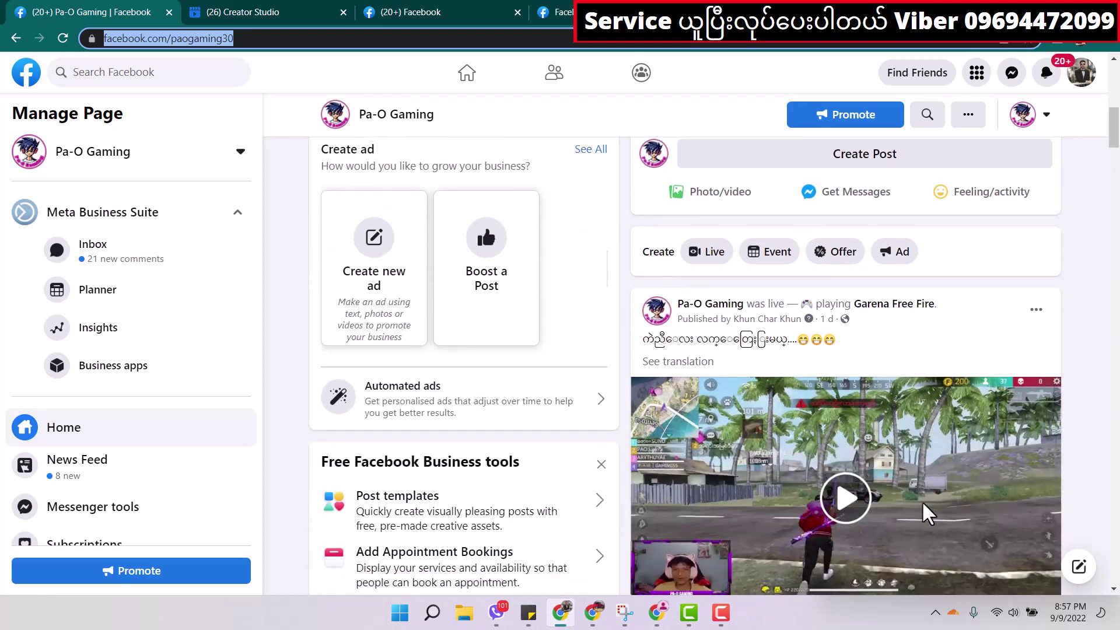
scroll(966, 385, up, 2)
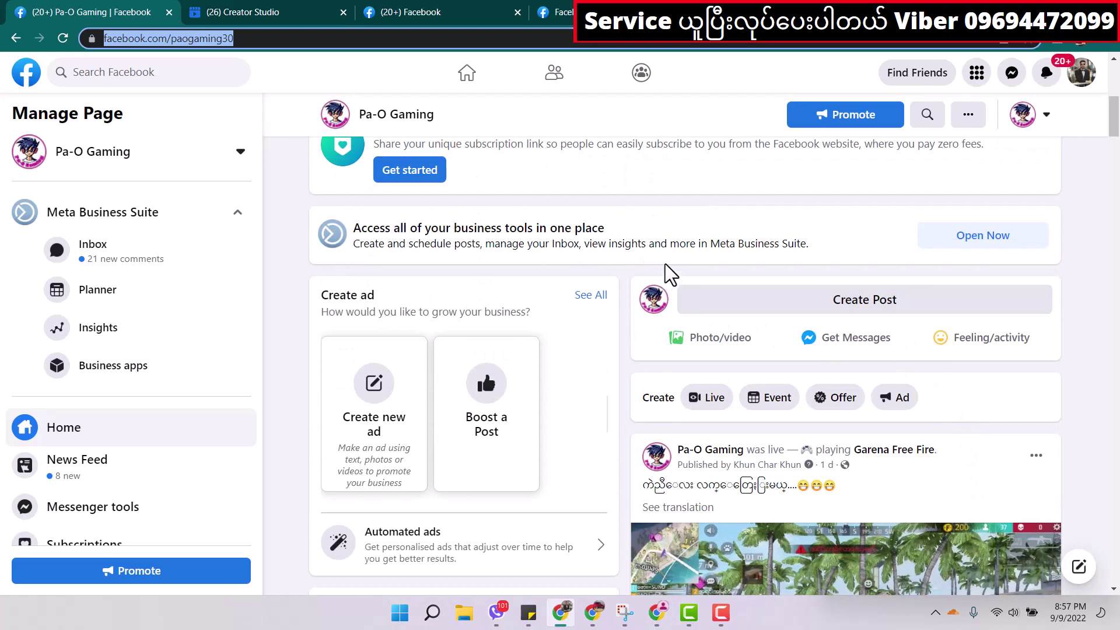
click(282, 12)
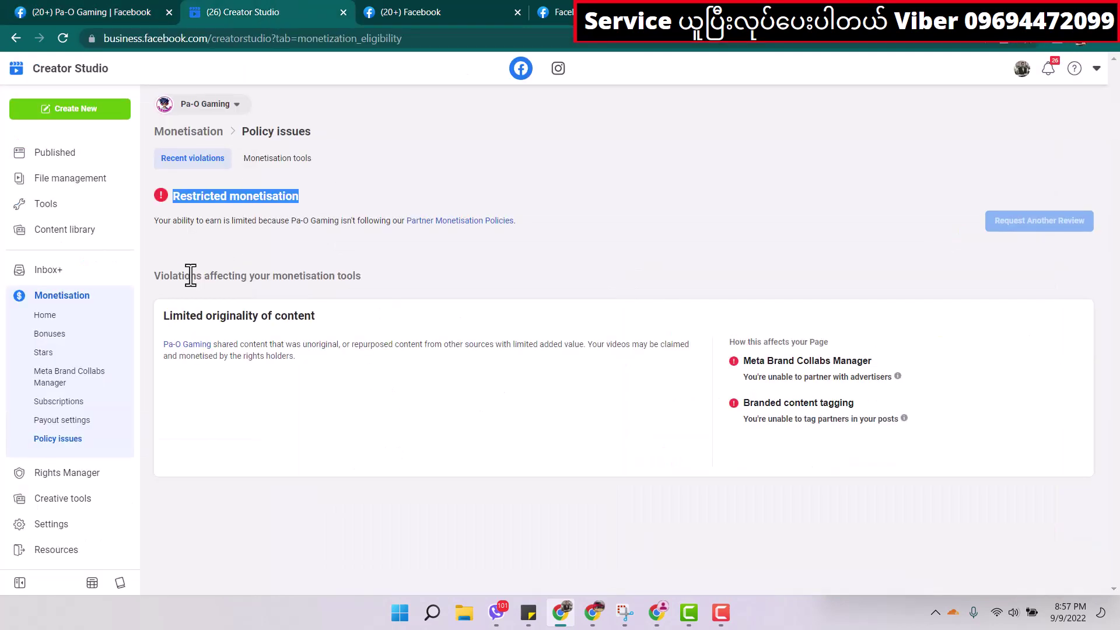
click(329, 200)
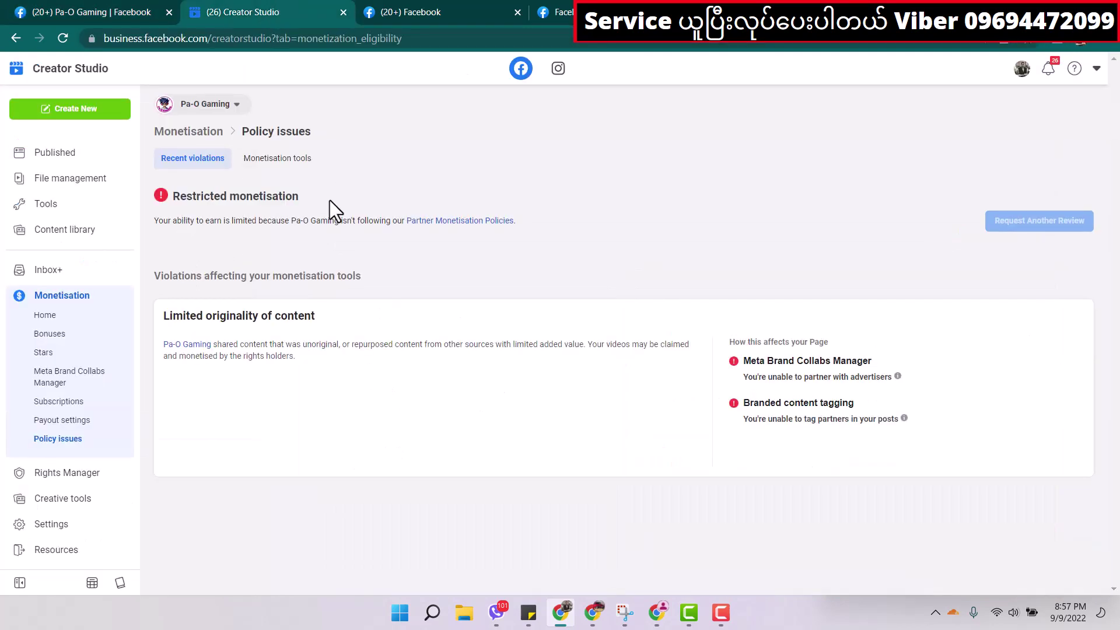